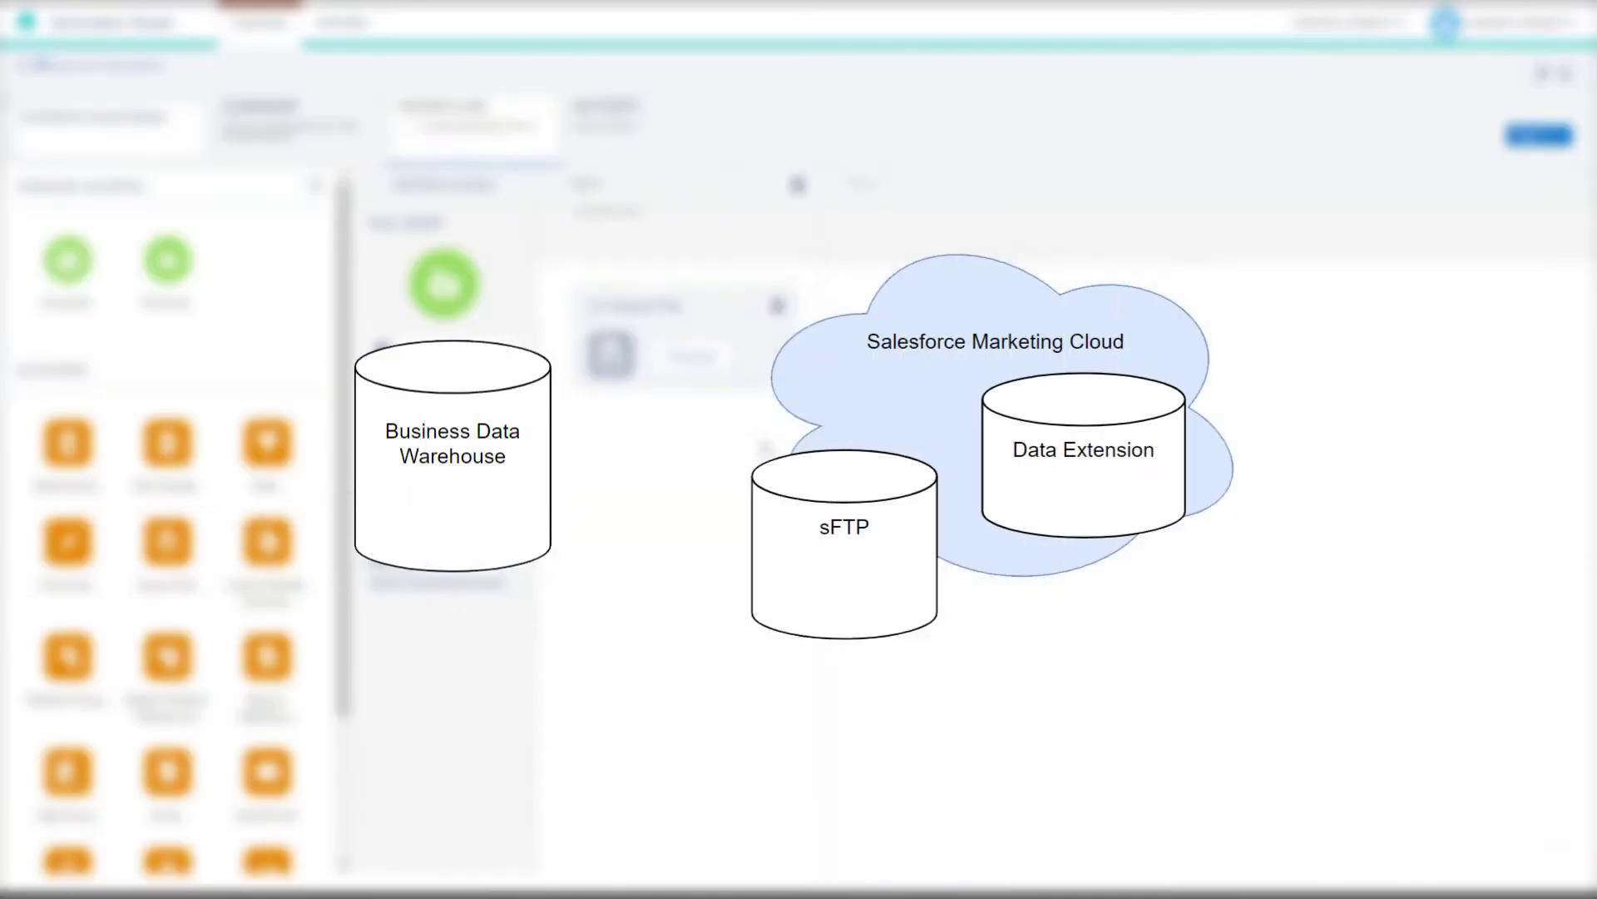
# - Set Step 1's Import File activity to use the existing import activity
pyautogui.click(706, 369)
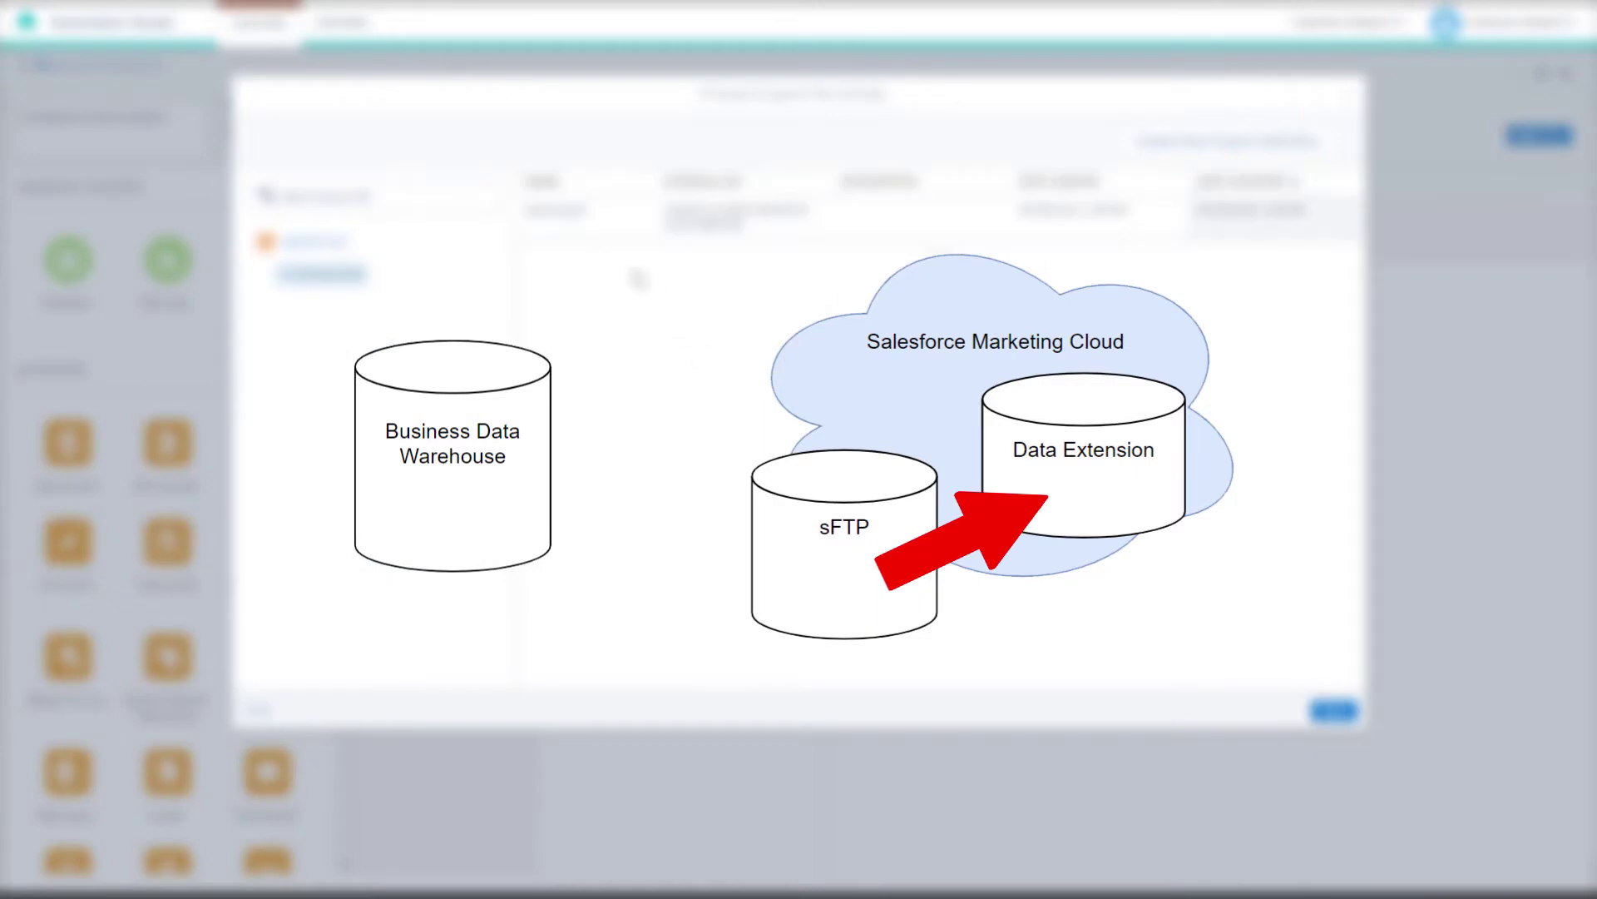
pyautogui.click(588, 214)
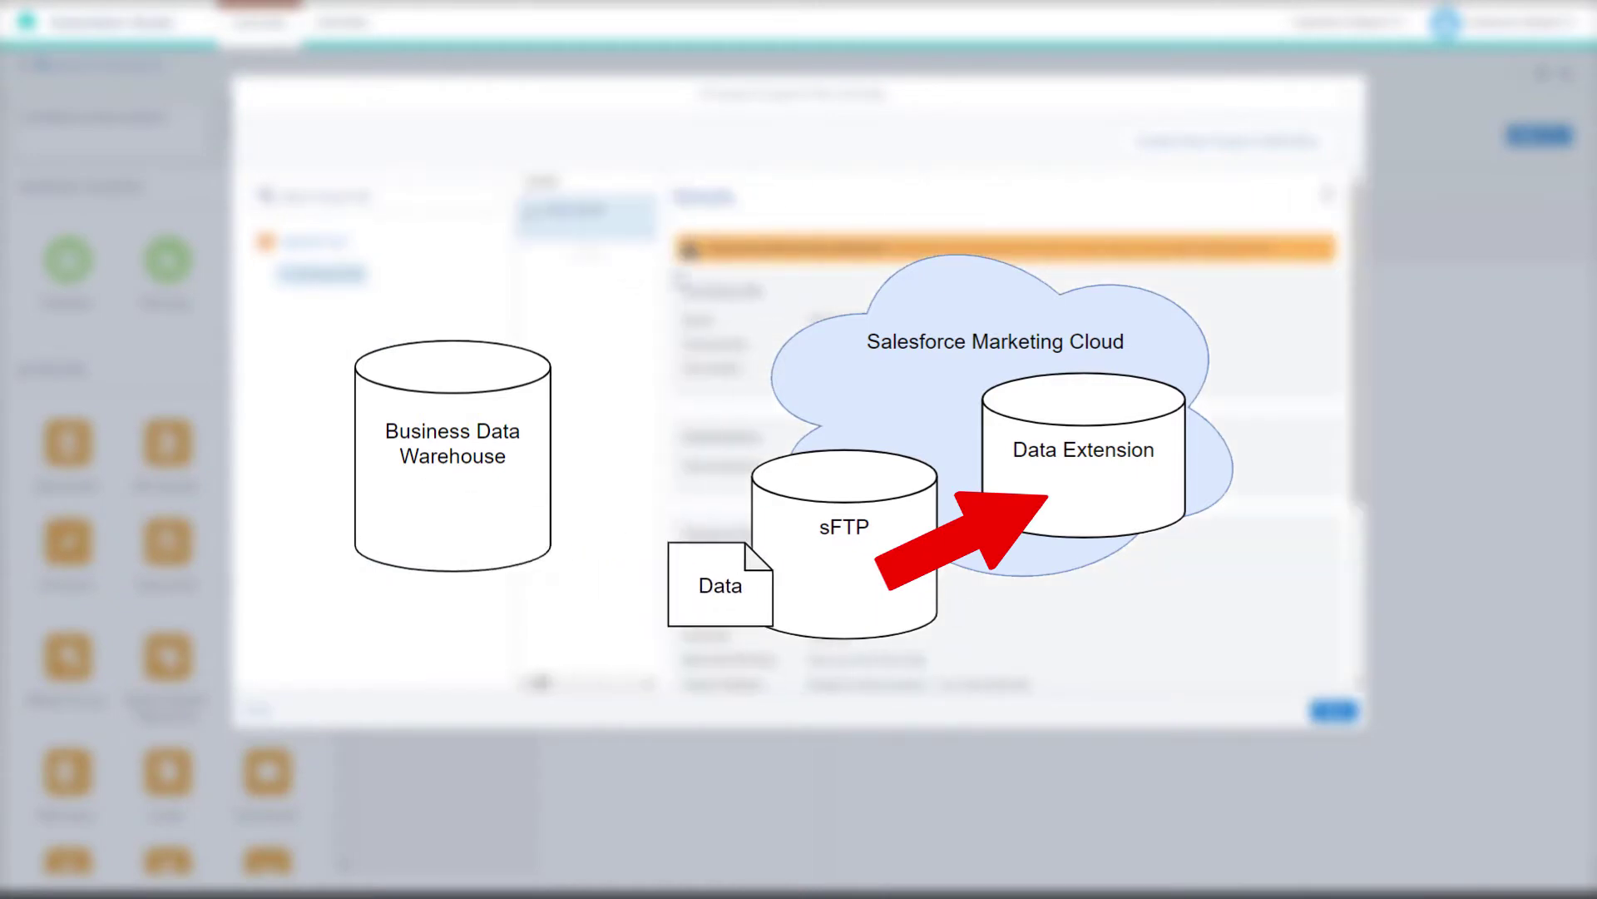
pyautogui.click(1334, 711)
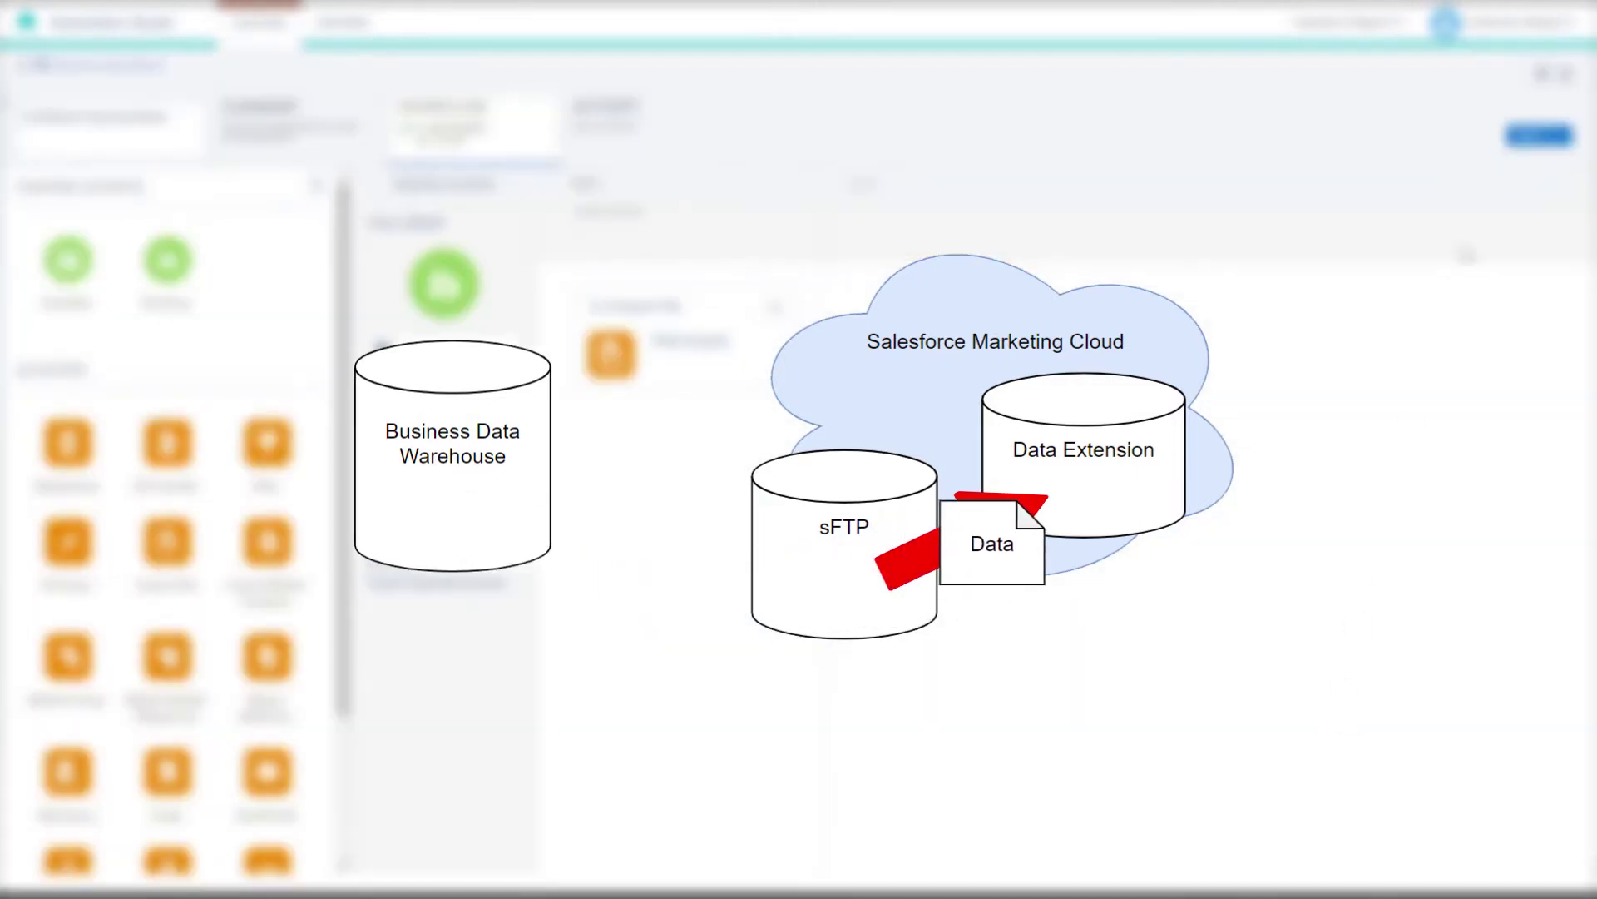
# - Create a 'Relative location under FTP Site' file location with path Import\DataWarehouse
pyautogui.click(1538, 135)
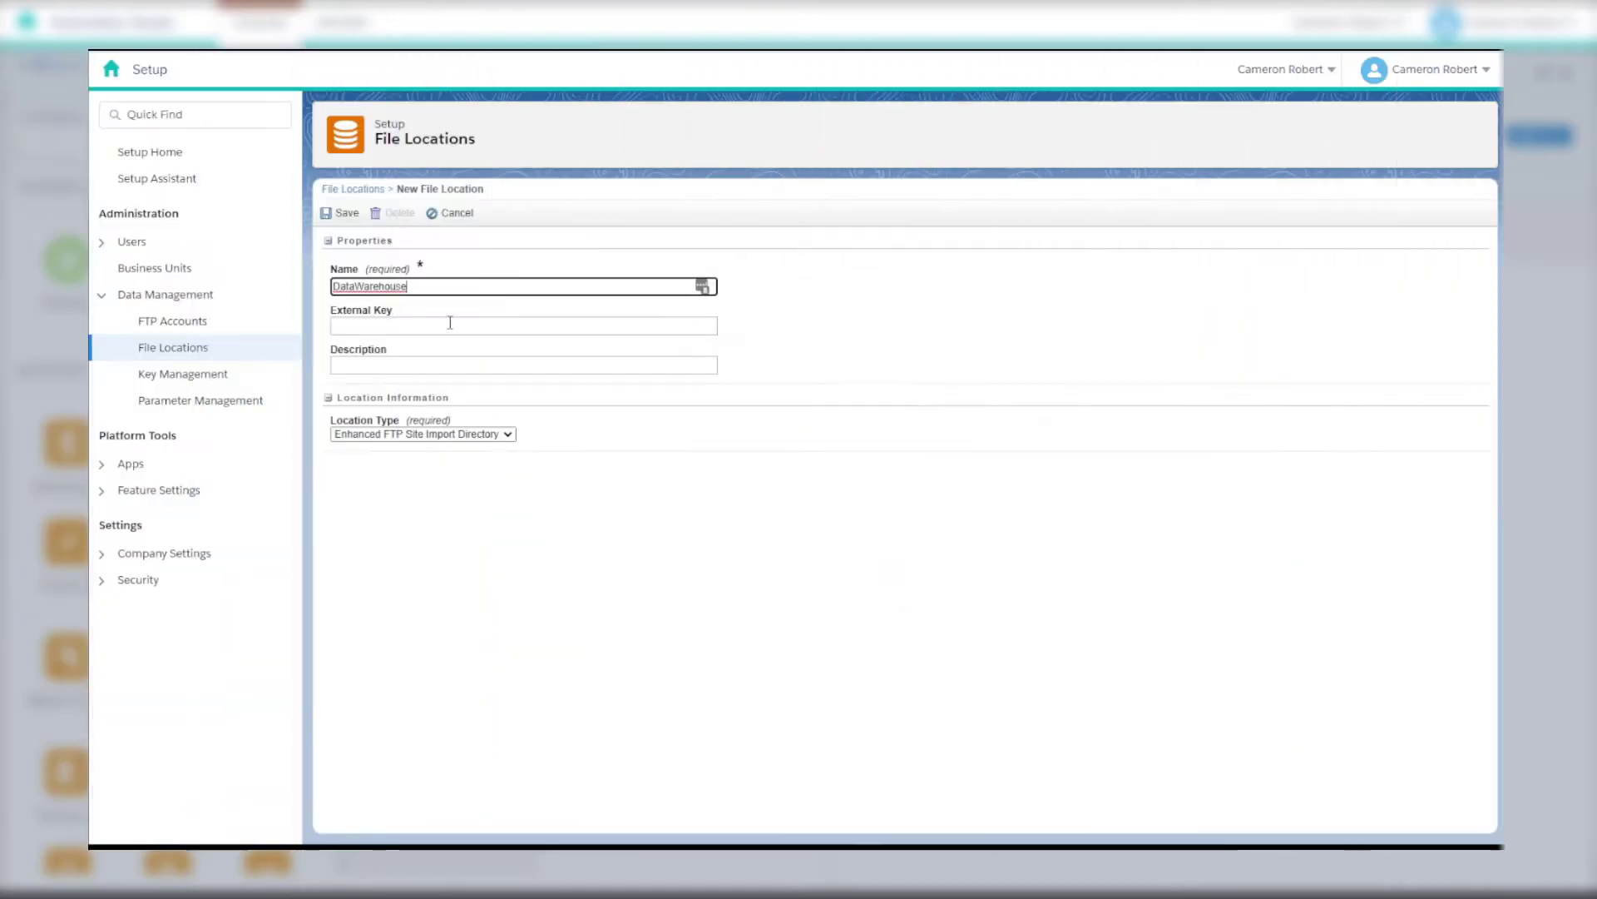
pyautogui.click(414, 426)
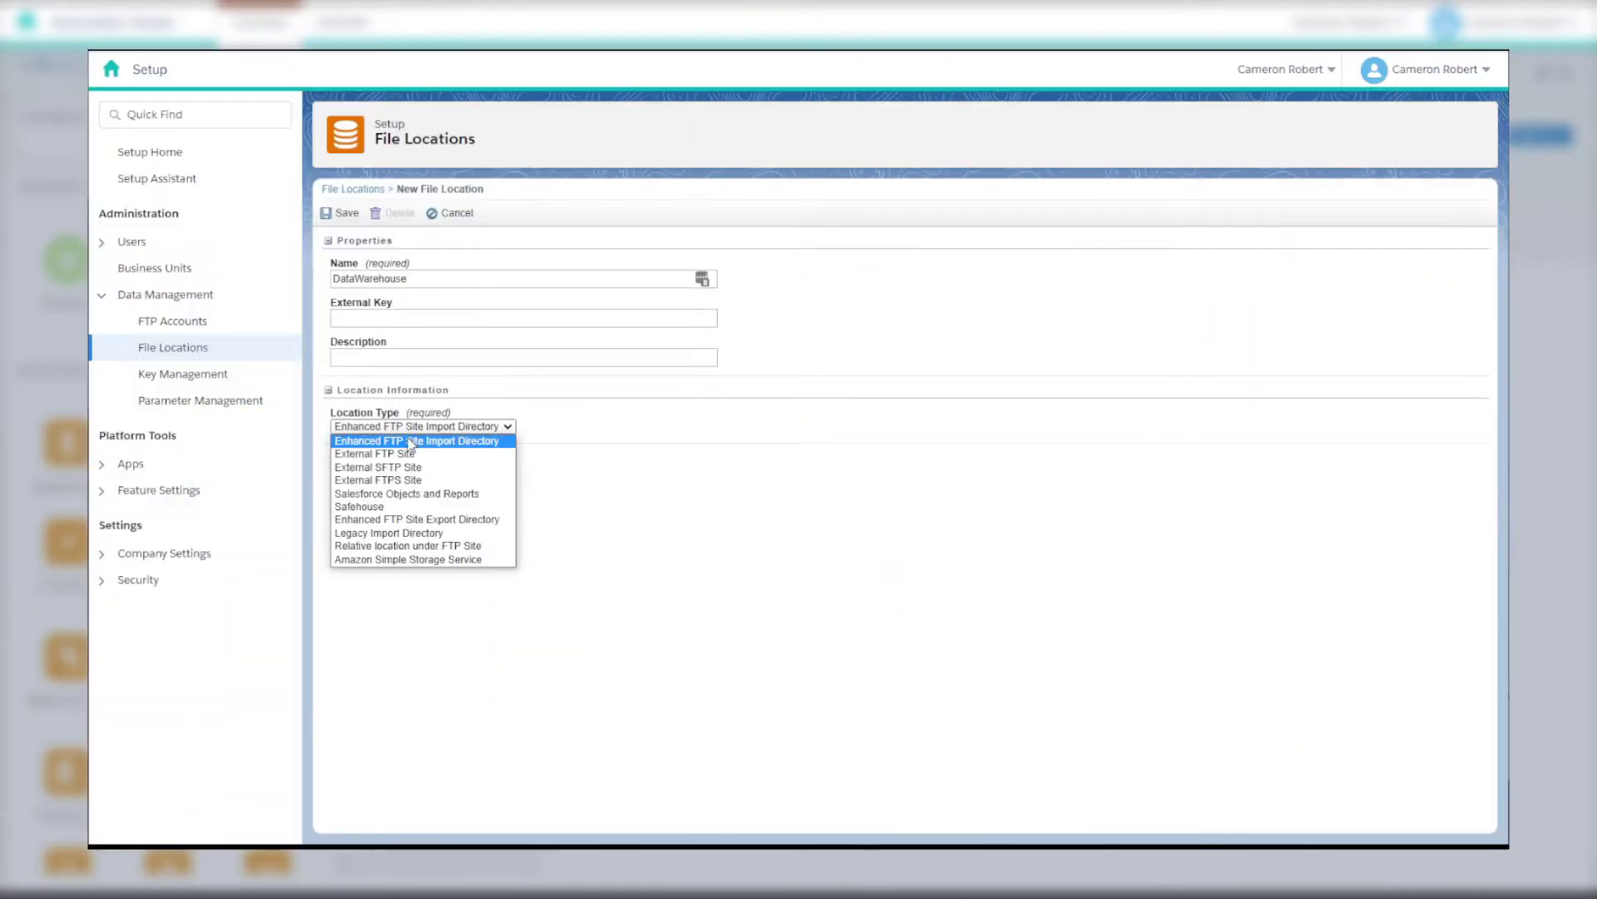
pyautogui.click(432, 546)
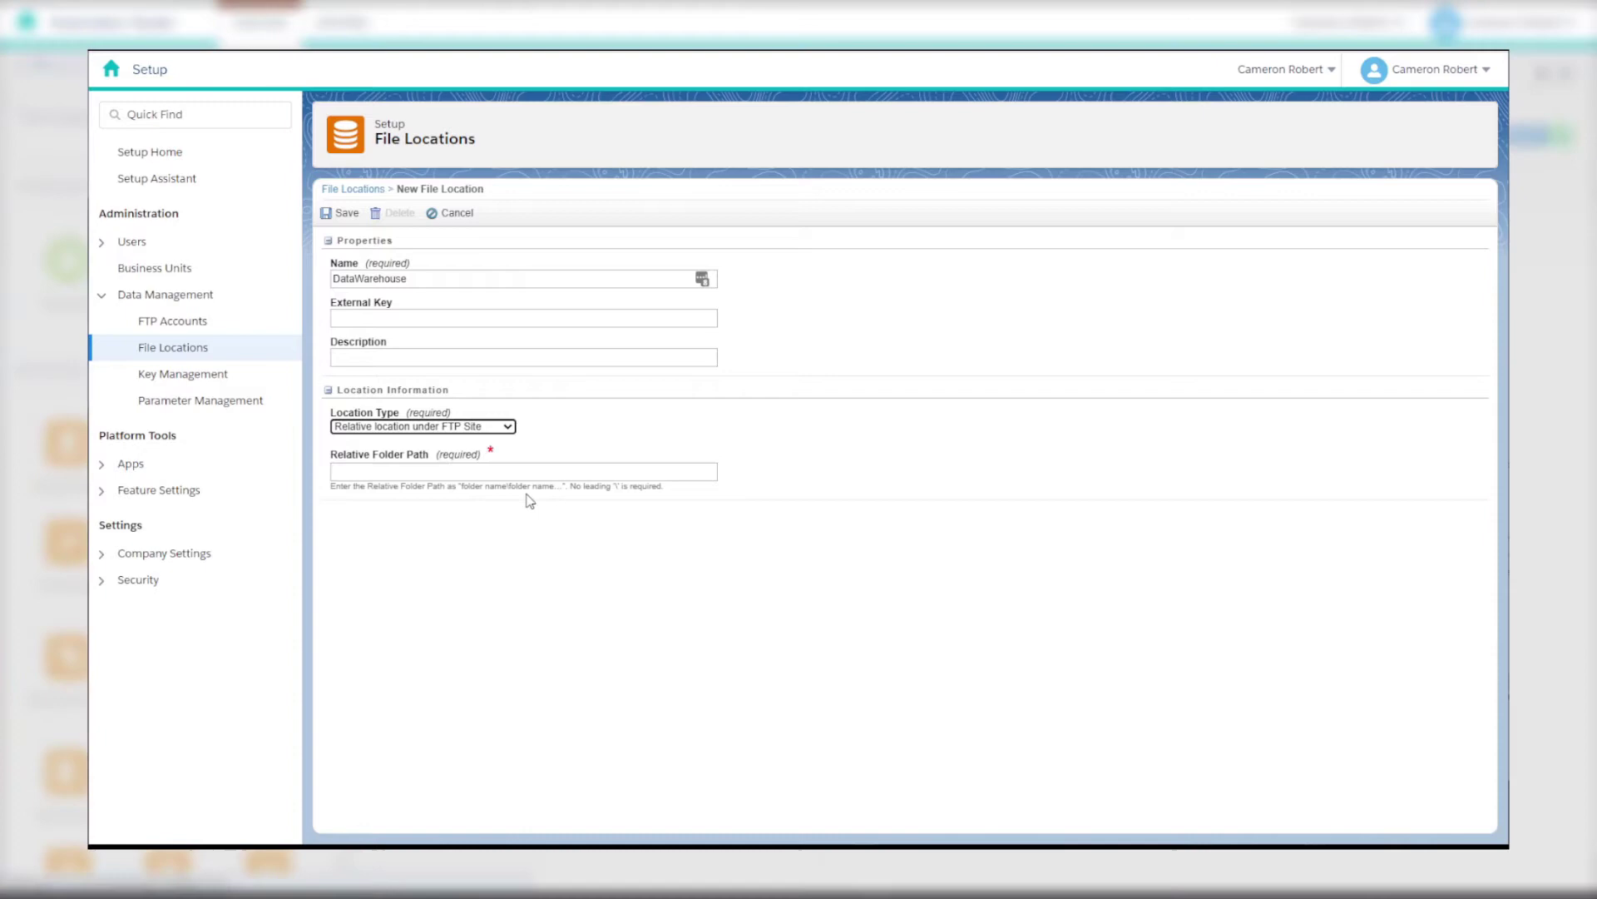
pyautogui.click(627, 474)
pyautogui.write('Import')
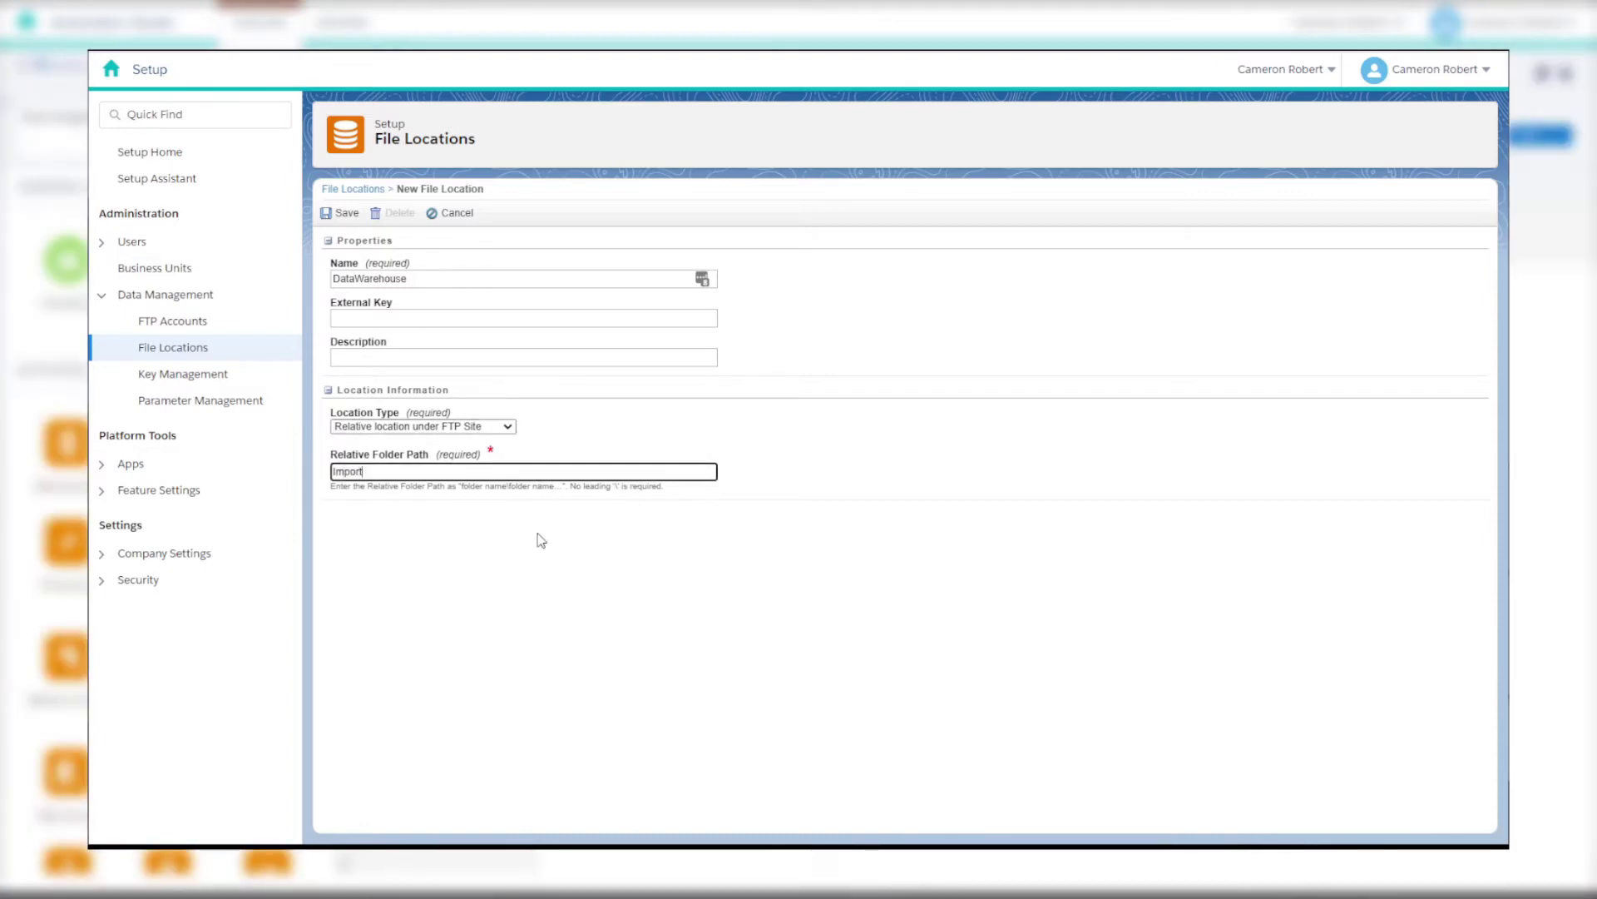
pyautogui.write('\\')
pyautogui.write('DataWarehouse')
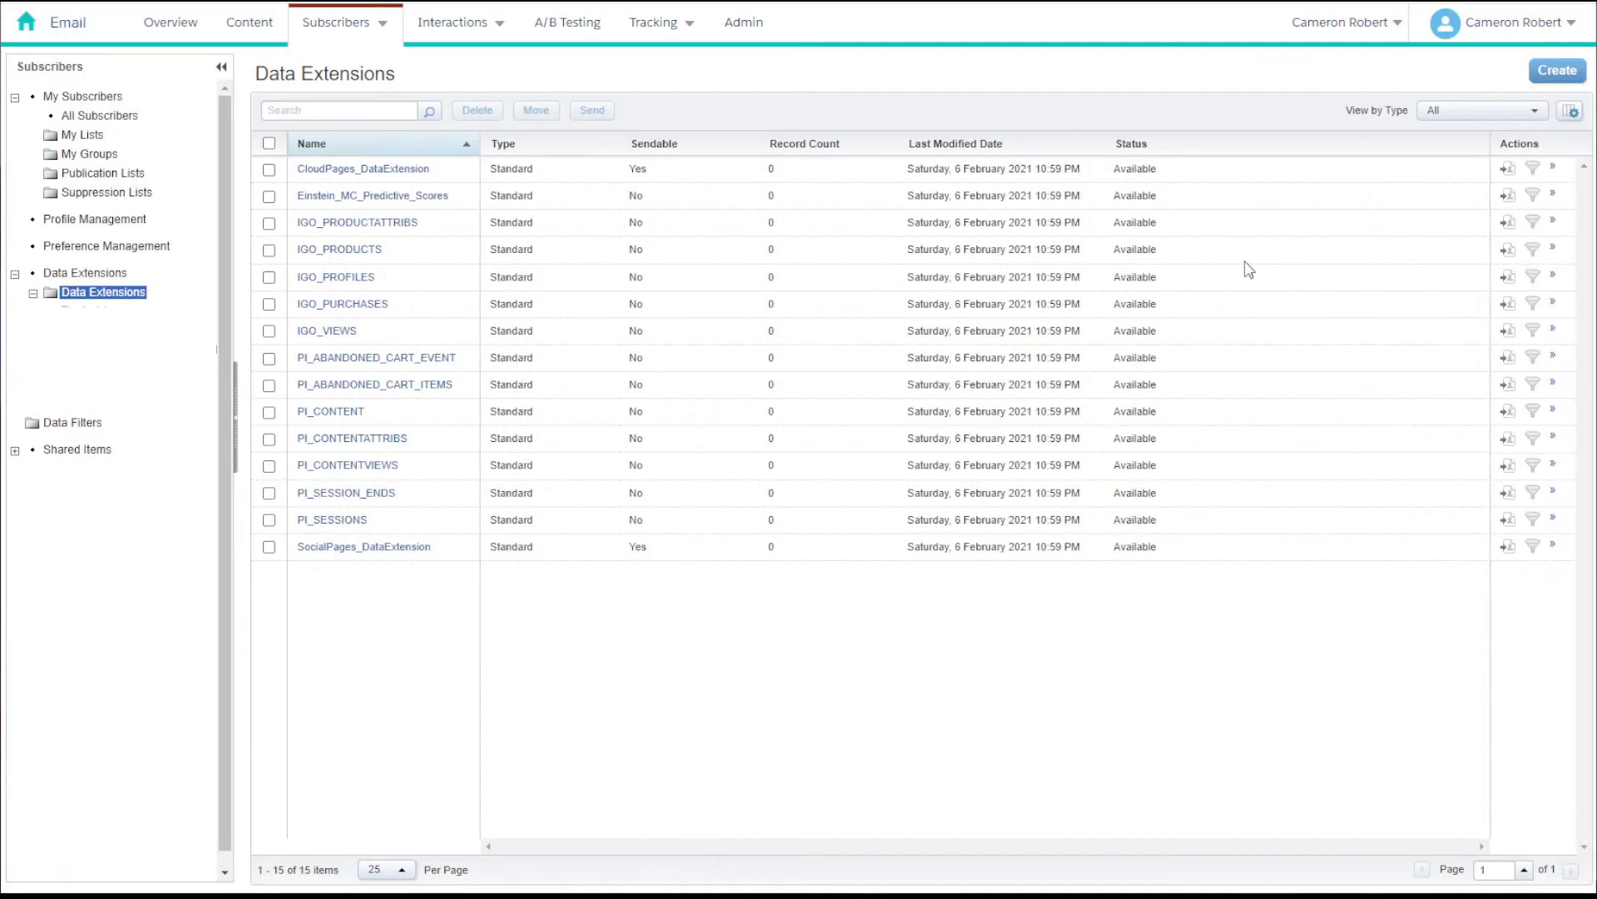
# - Create a standard data extension named Import Test and advance to field definition
pyautogui.click(1545, 73)
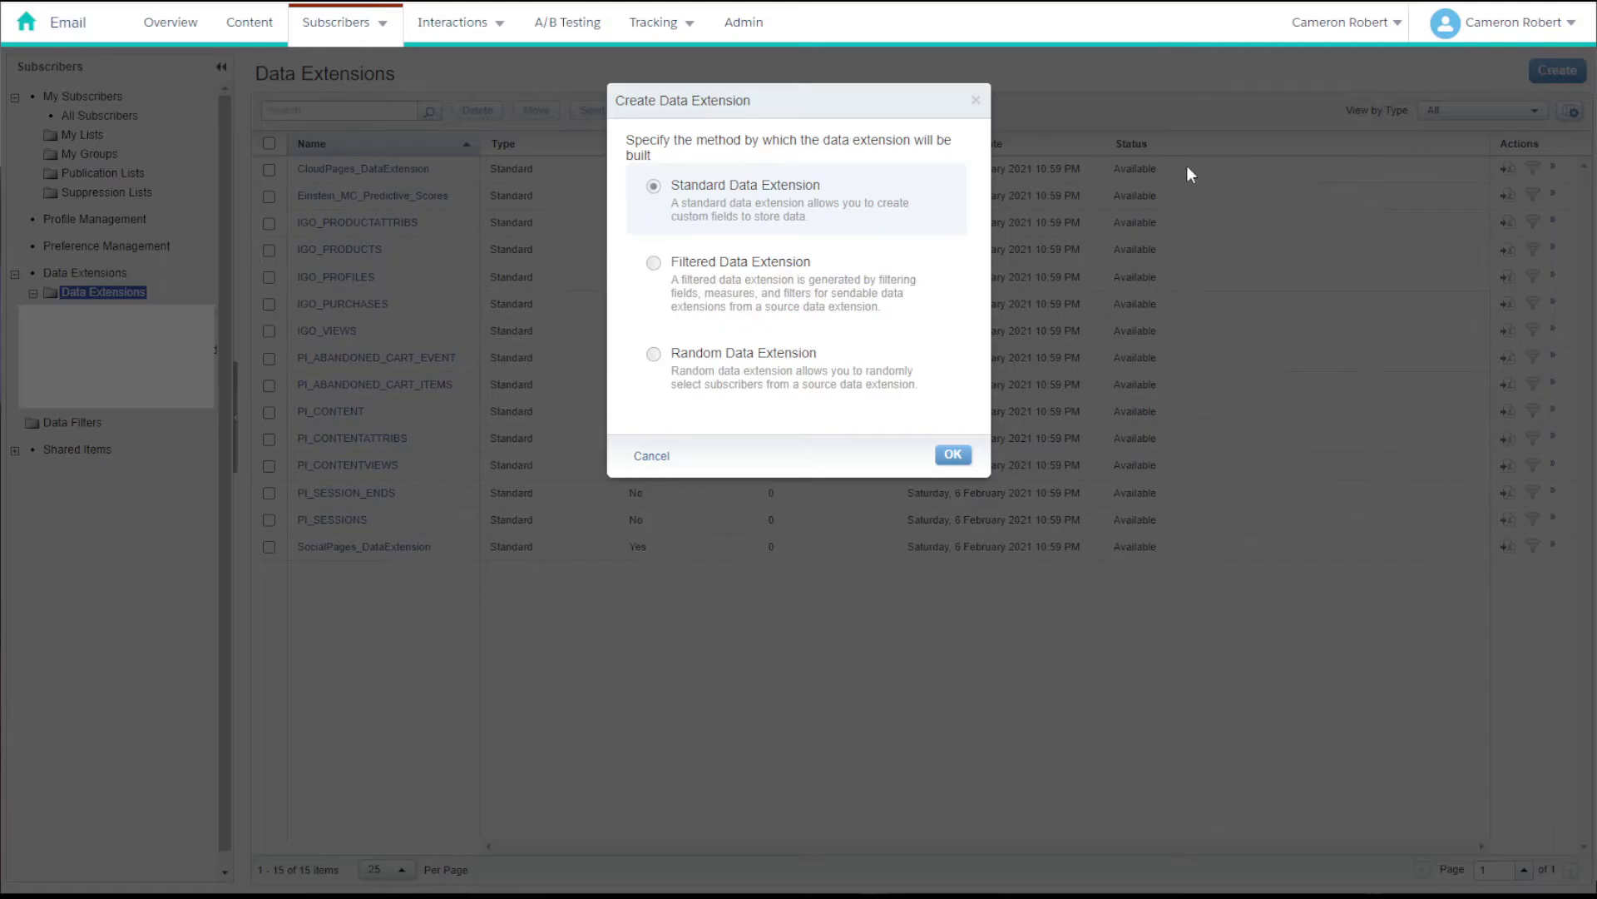
pyautogui.click(952, 454)
pyautogui.click(666, 352)
pyautogui.write('Import Test')
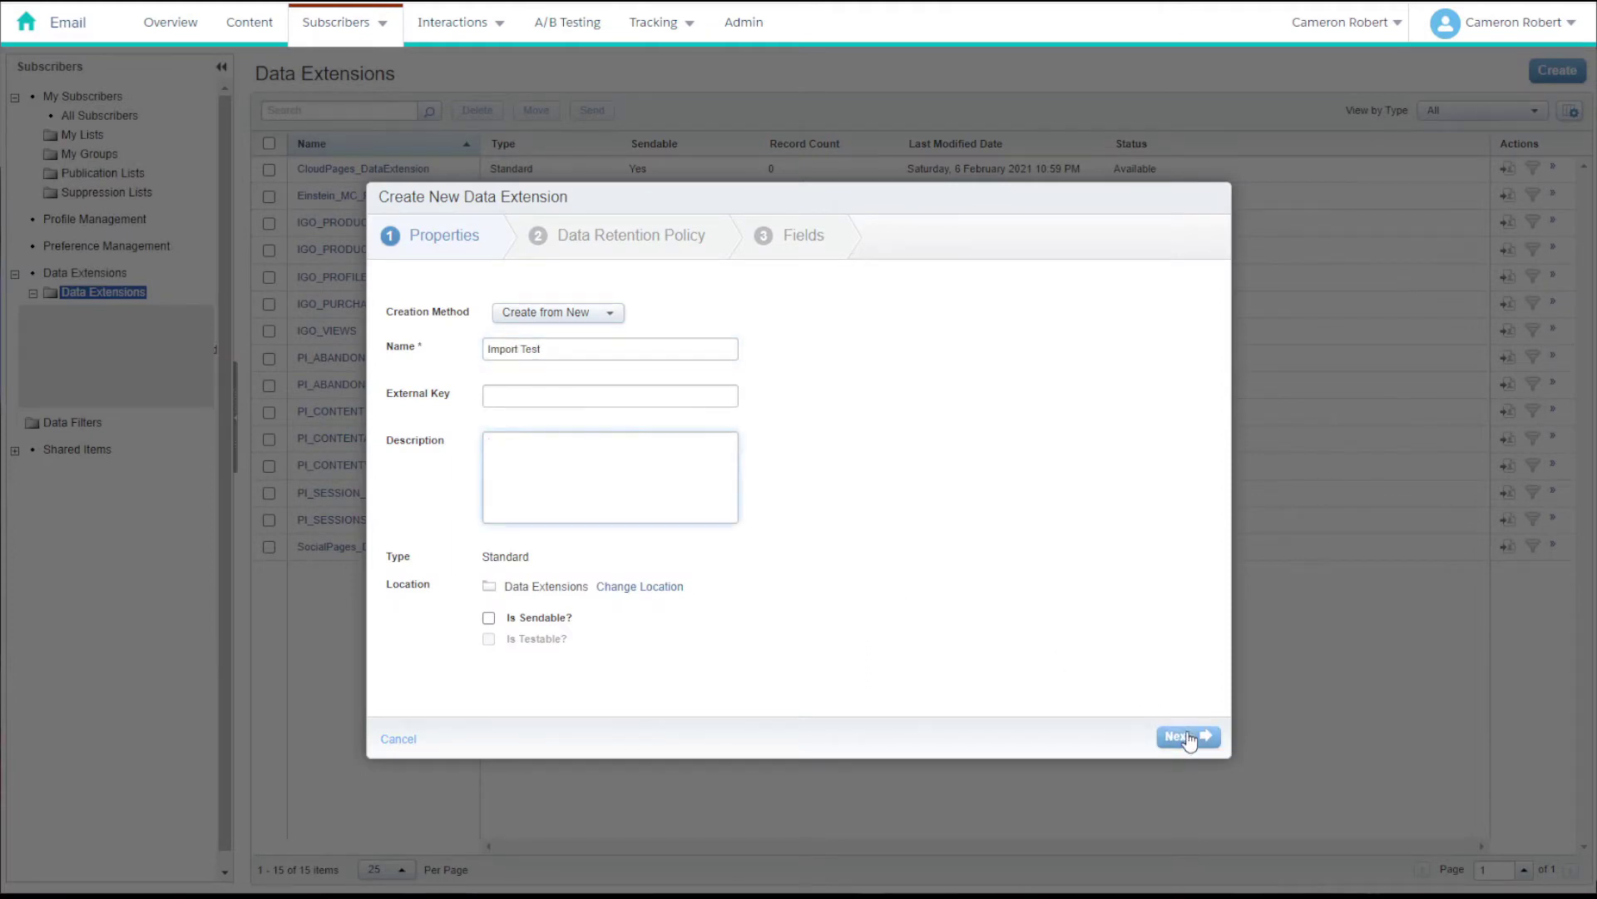
pyautogui.click(1178, 736)
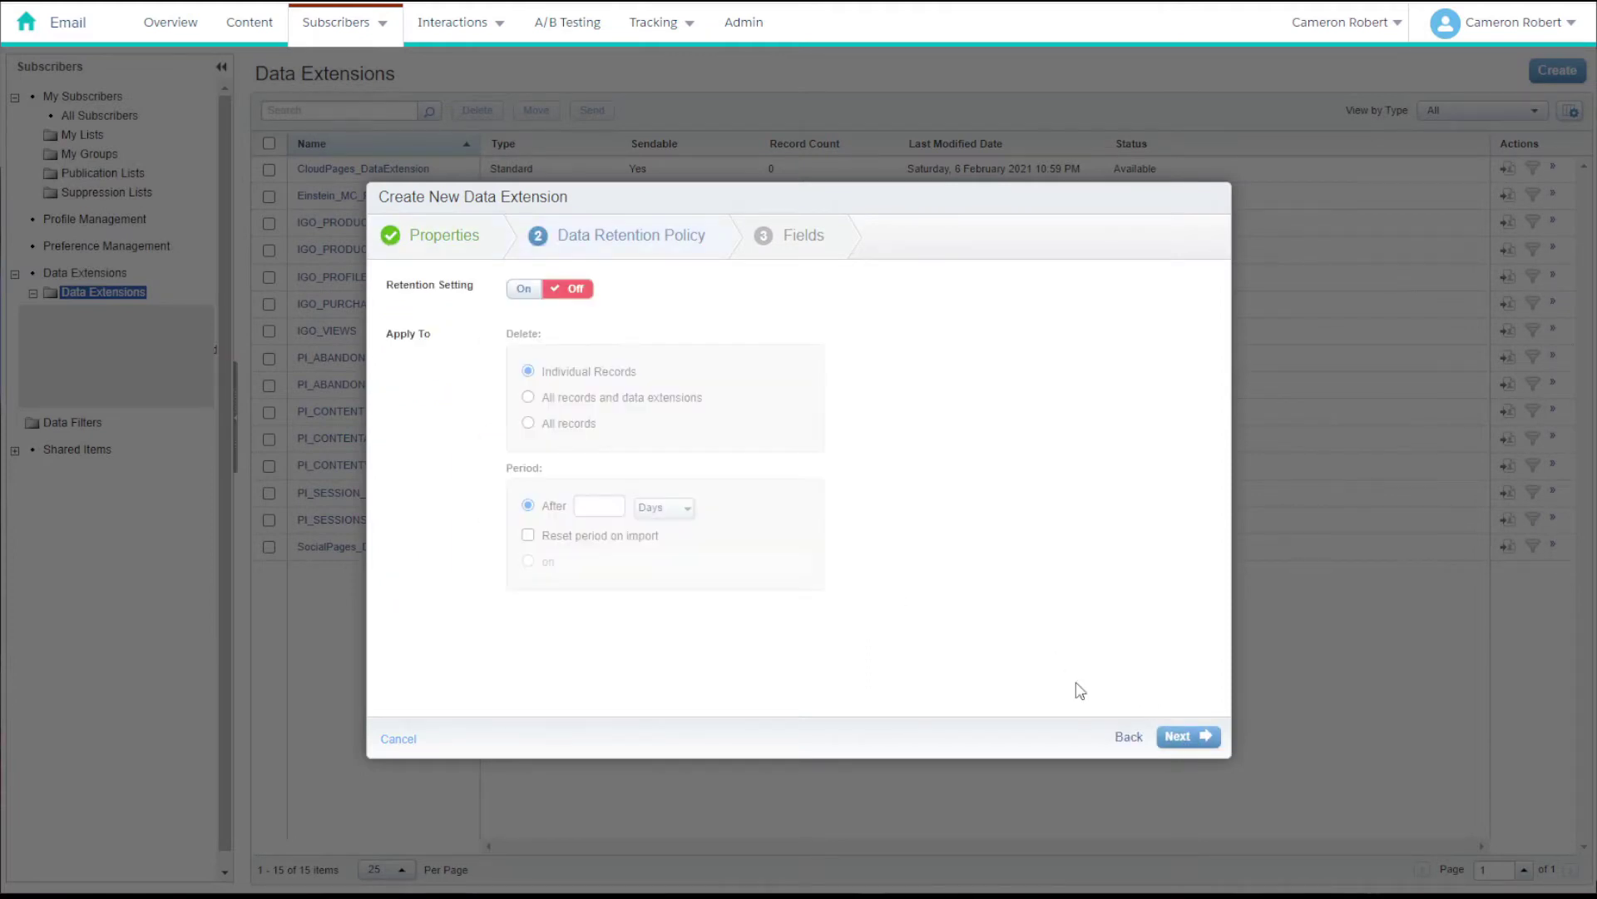
pyautogui.click(1182, 737)
# - Add text fields ColA and ColB, then select names Astro through Max in the spreadsheet
pyautogui.click(445, 326)
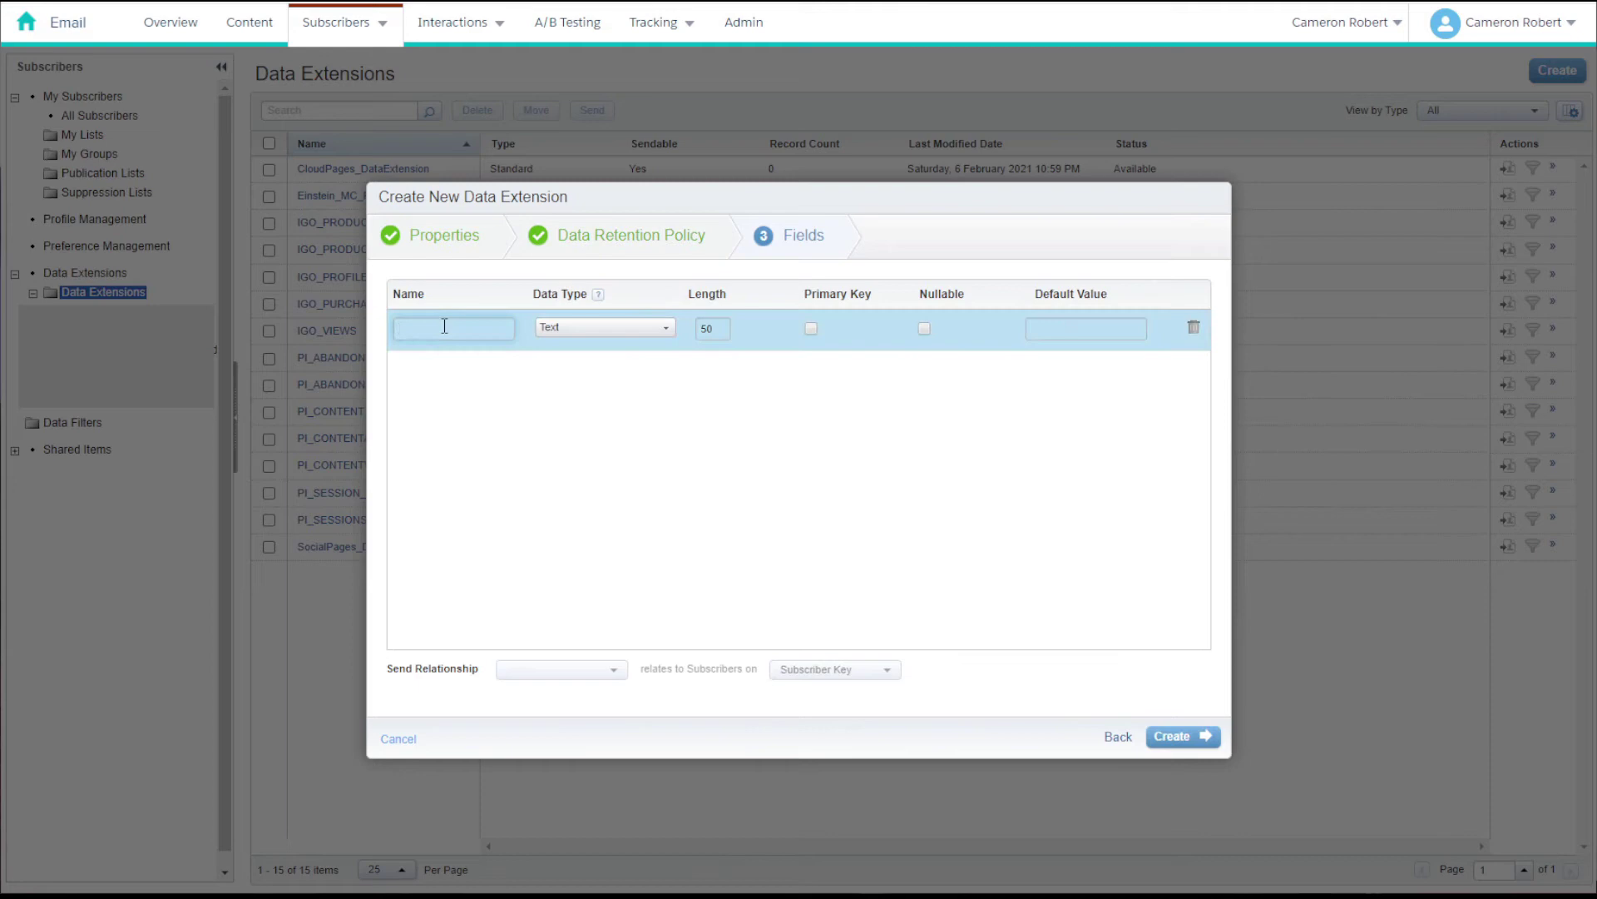
pyautogui.write('ColA')
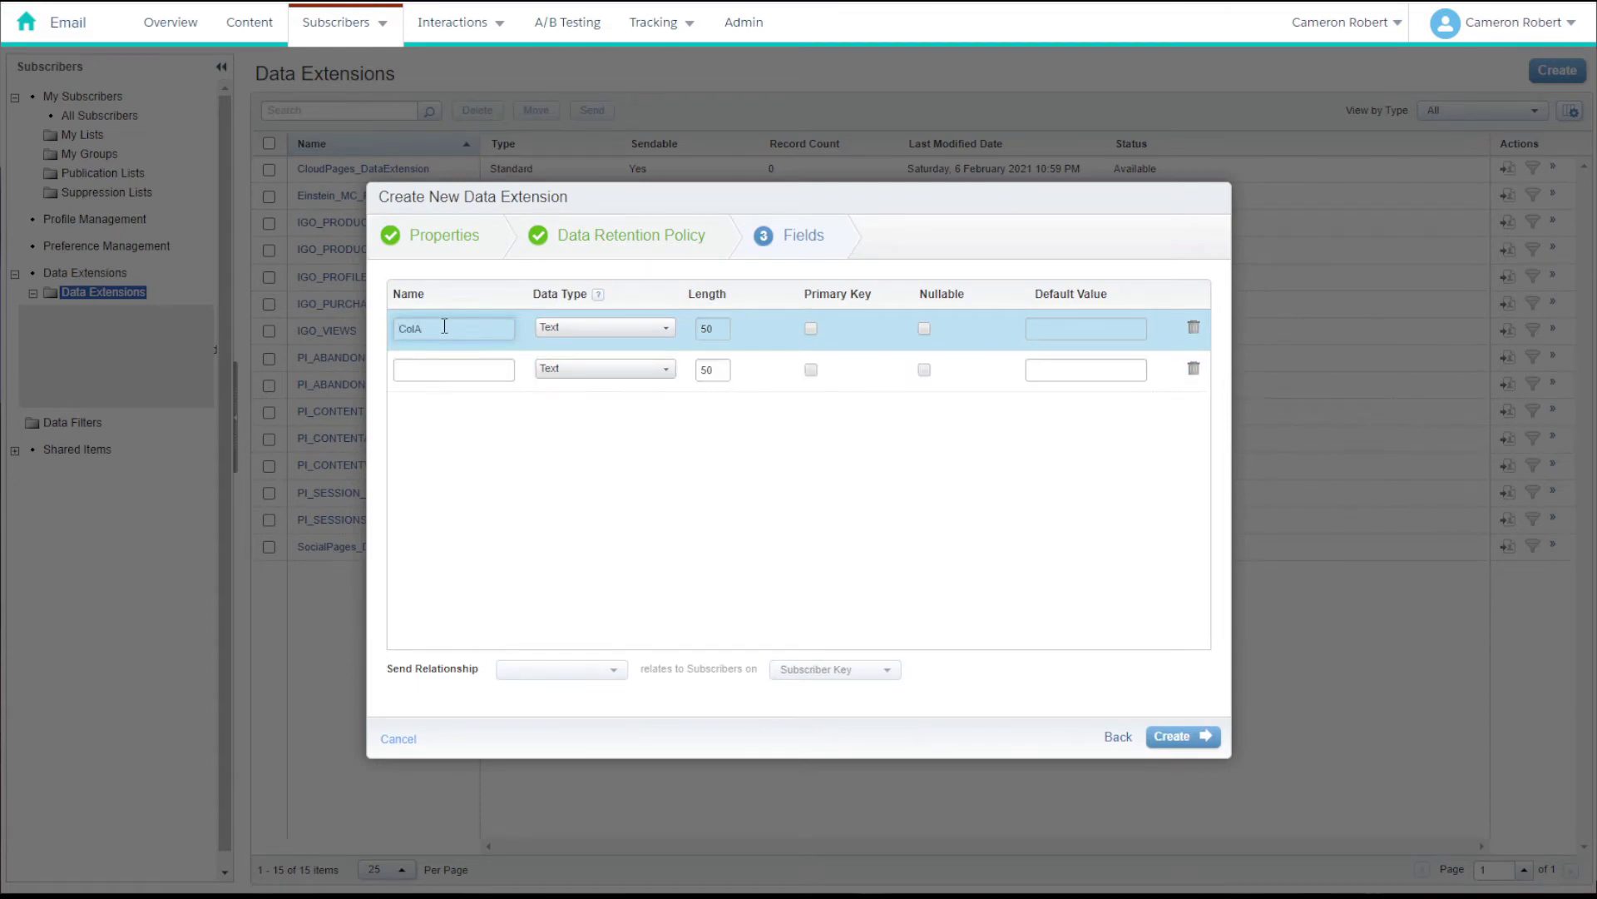
pyautogui.click(446, 368)
pyautogui.write('ColB')
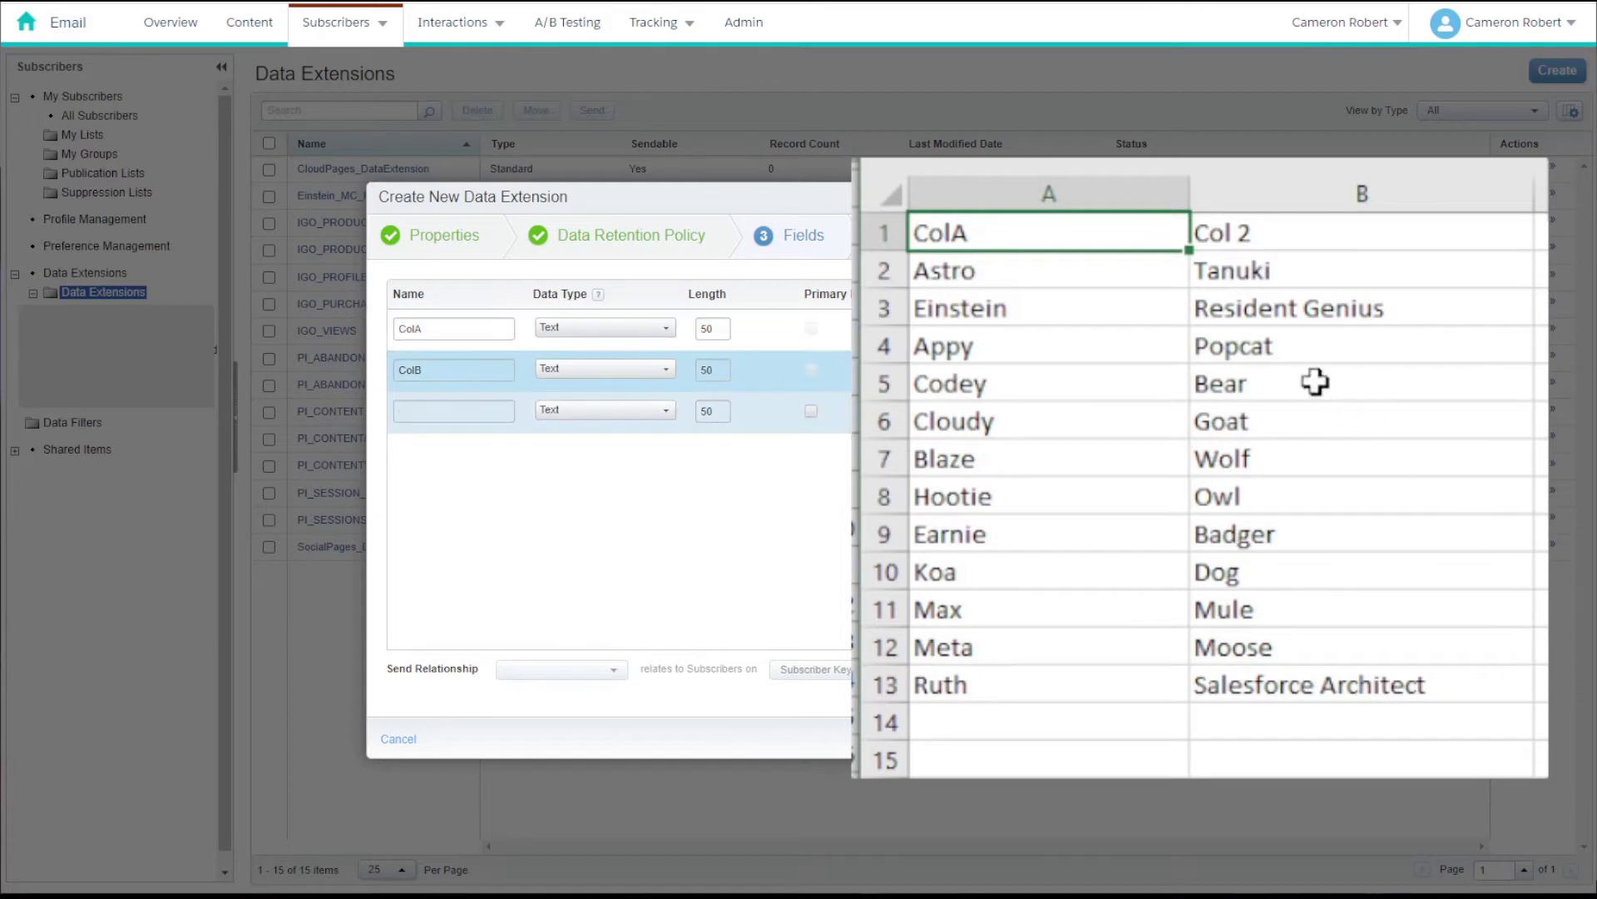
pyautogui.click(1117, 250)
pyautogui.moveTo(1081, 274); pyautogui.dragTo(1048, 670)
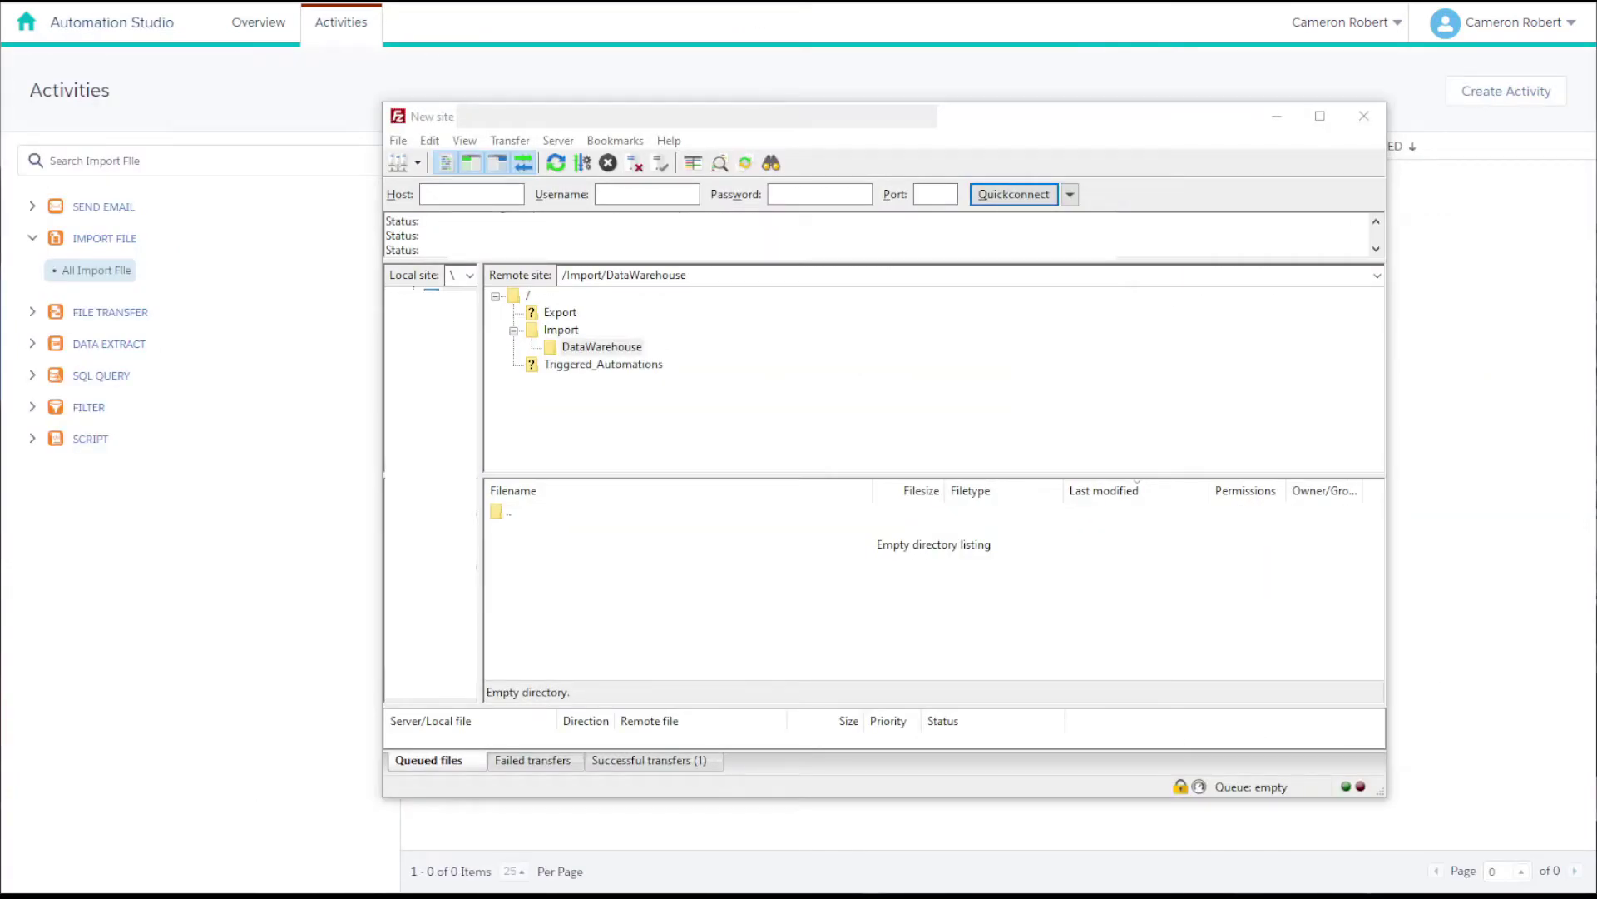
# - Upload Data.csv (187 bytes) into the remote /Import/DataWarehouse folder
pyautogui.moveTo(1403, 530); pyautogui.dragTo(685, 611)
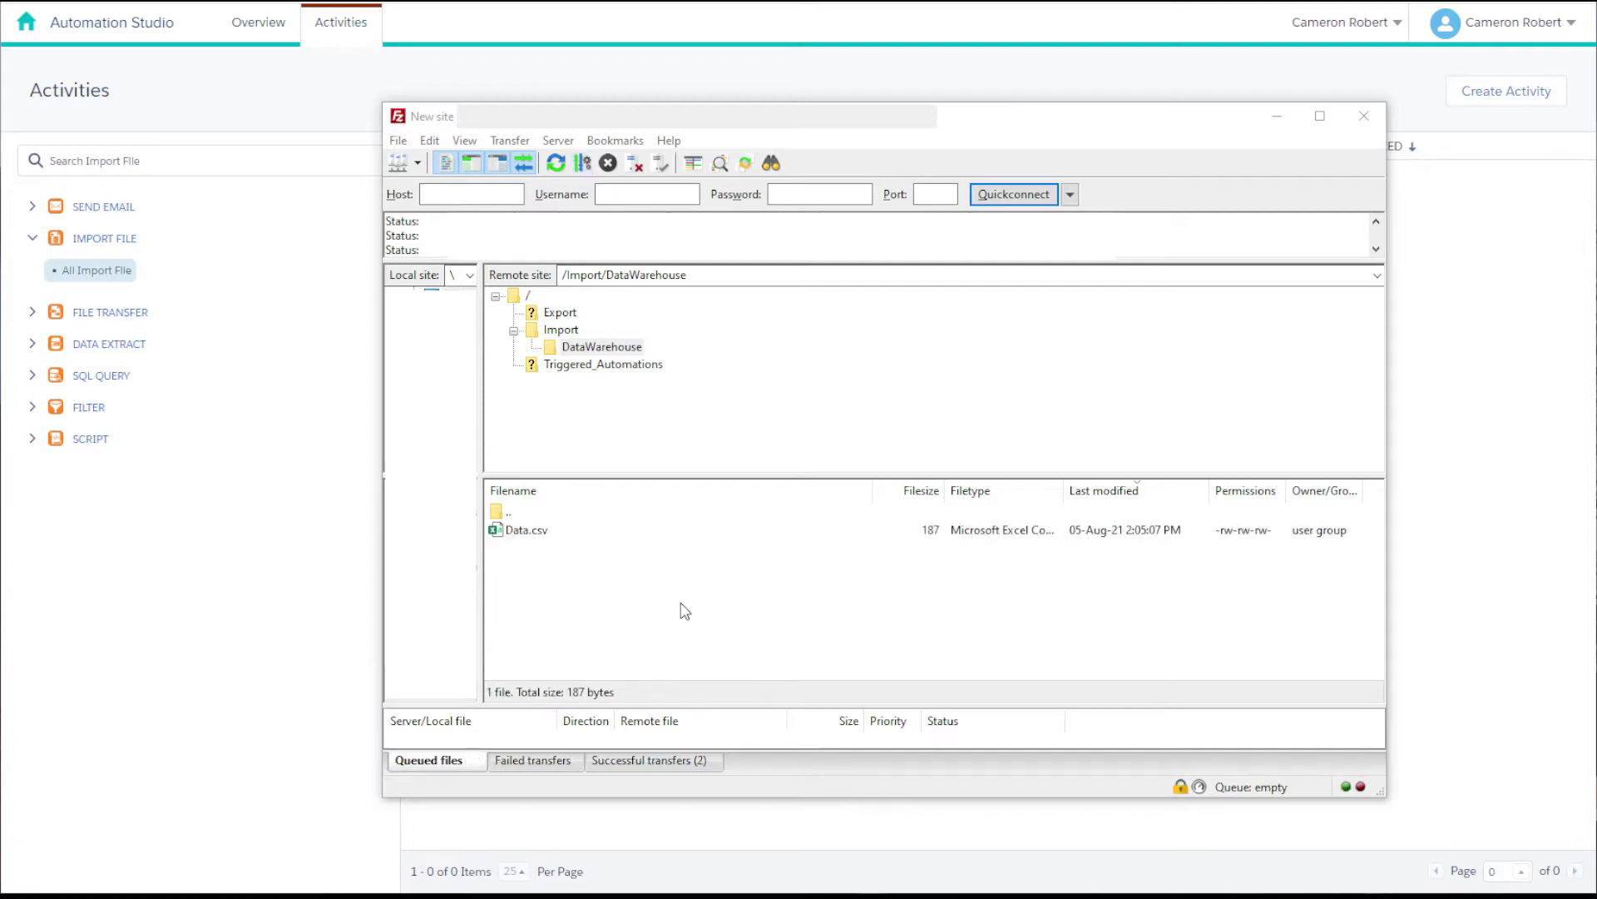
pyautogui.click(547, 532)
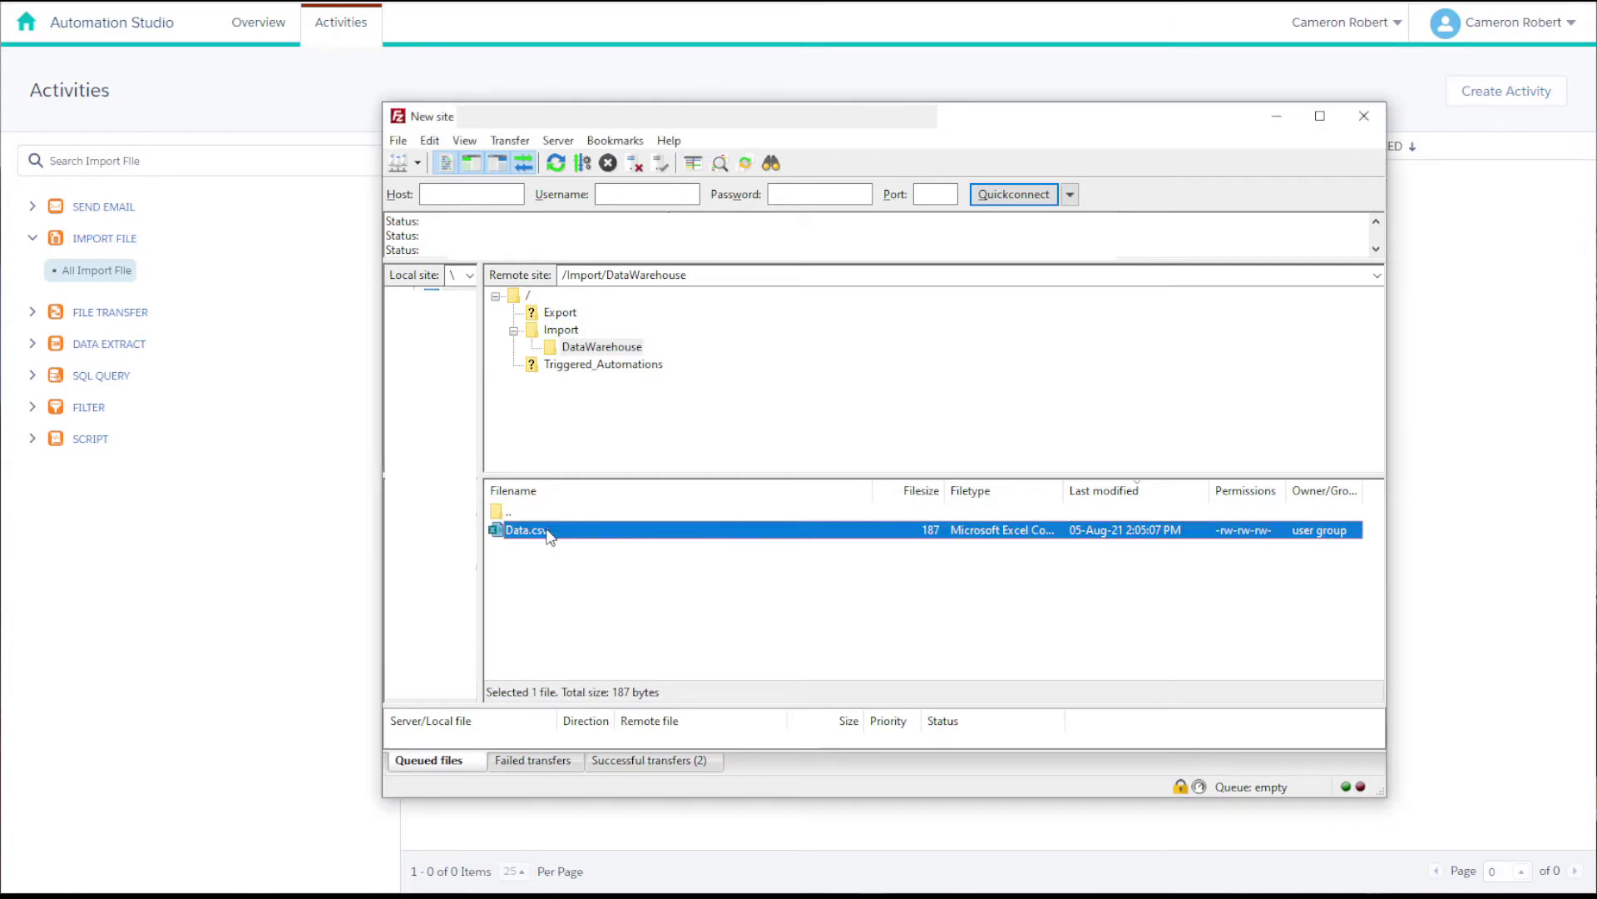
pyautogui.click(590, 573)
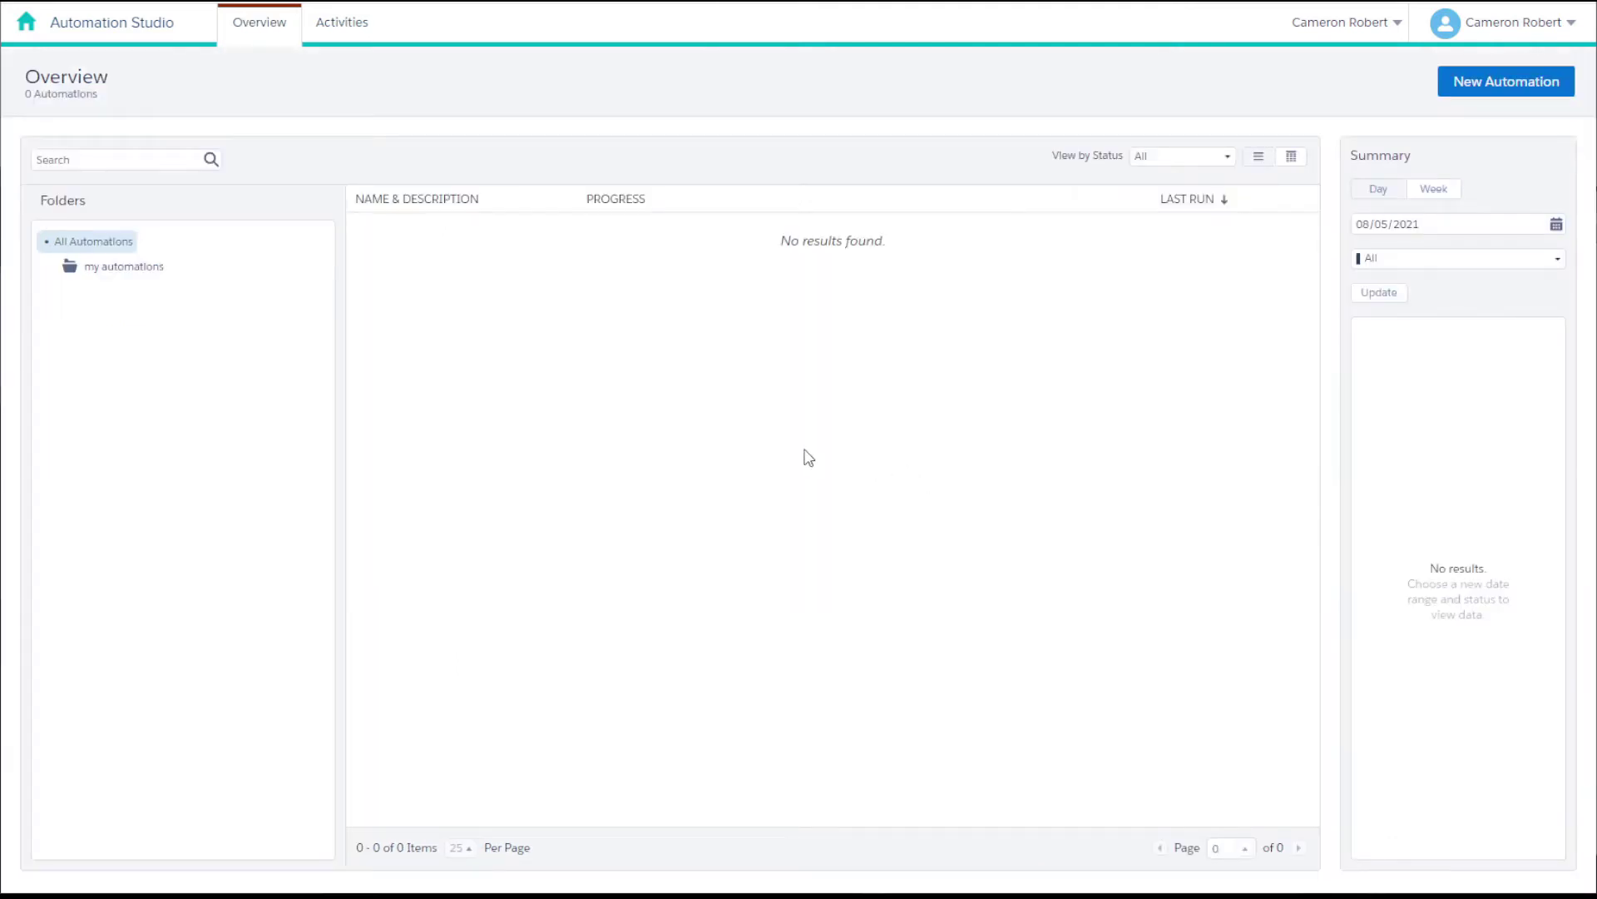
# - Create a new Import File activity named Data Import and advance to file selection
pyautogui.click(341, 25)
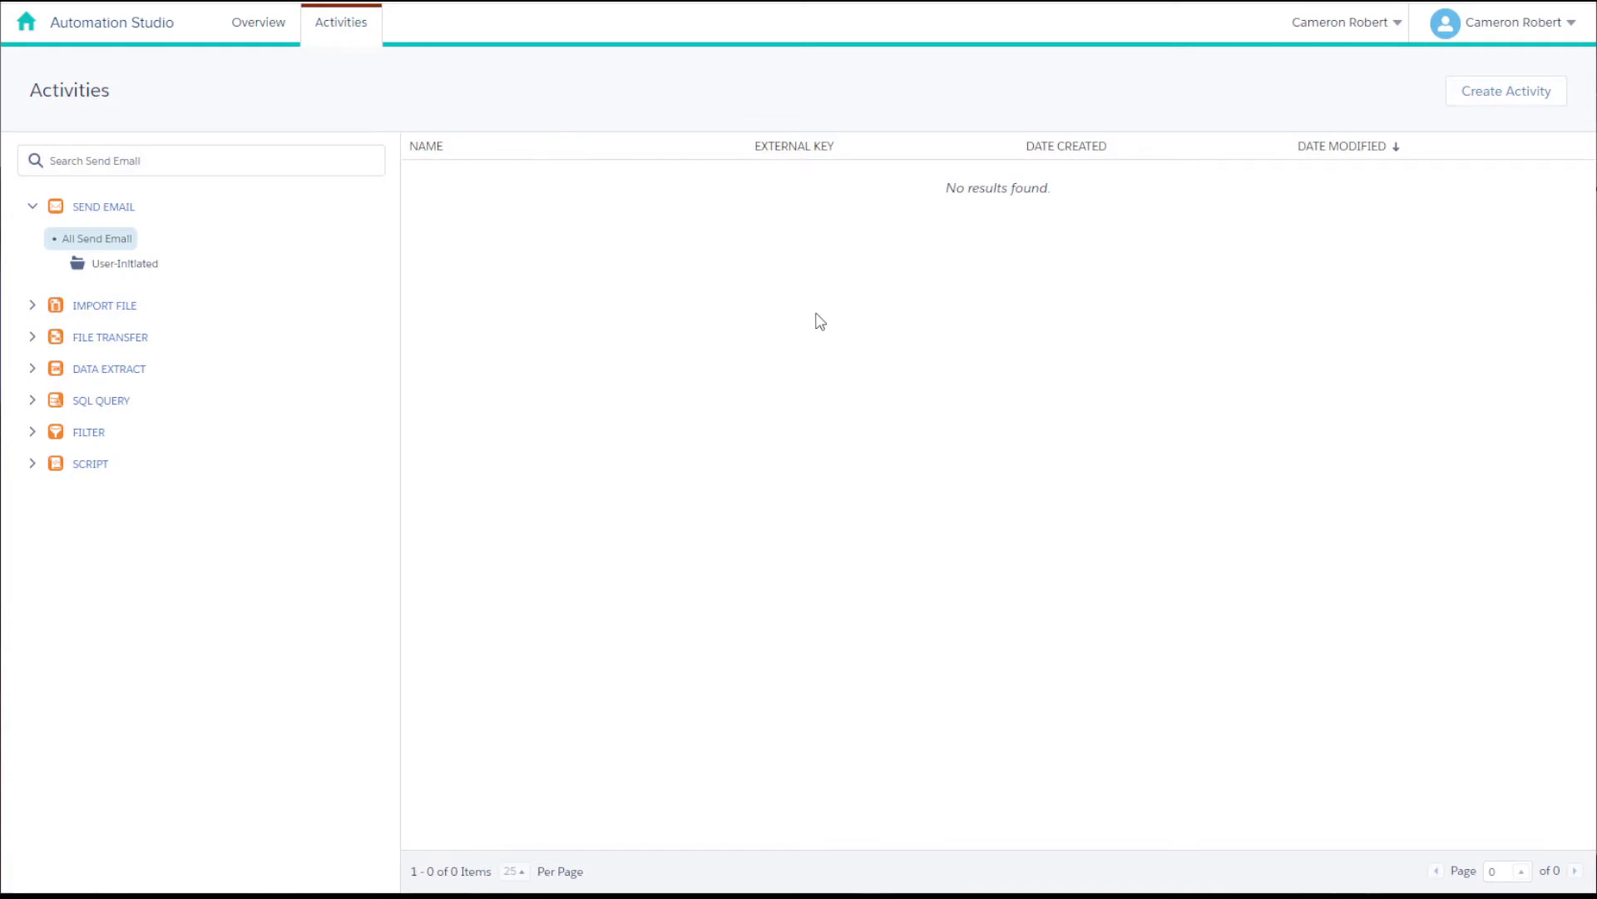
pyautogui.click(1478, 100)
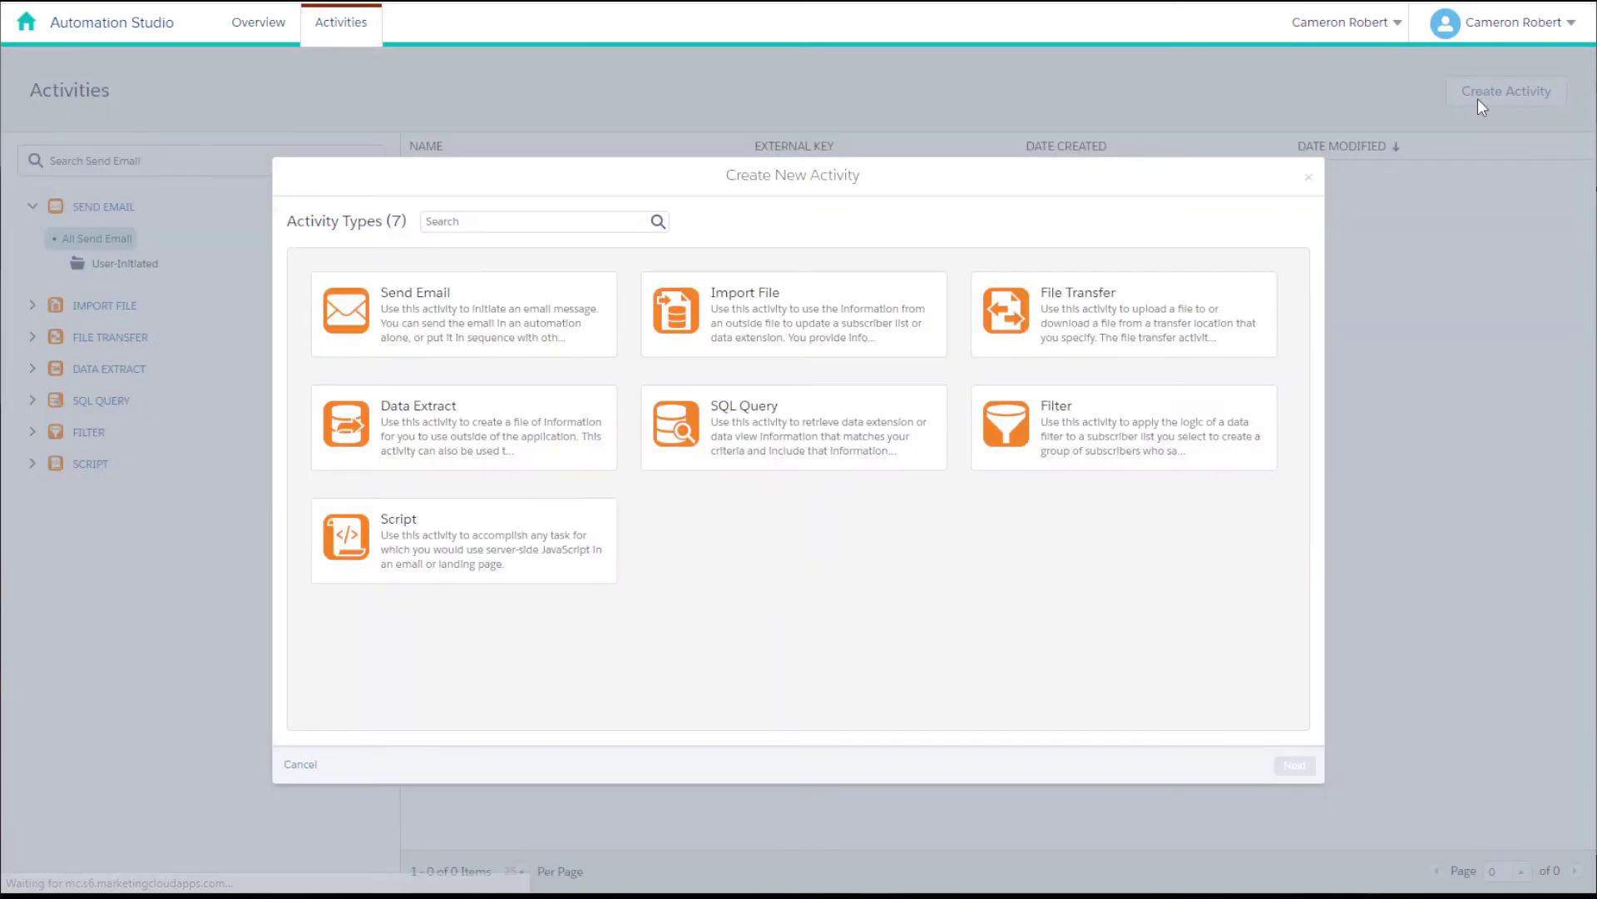
pyautogui.click(805, 320)
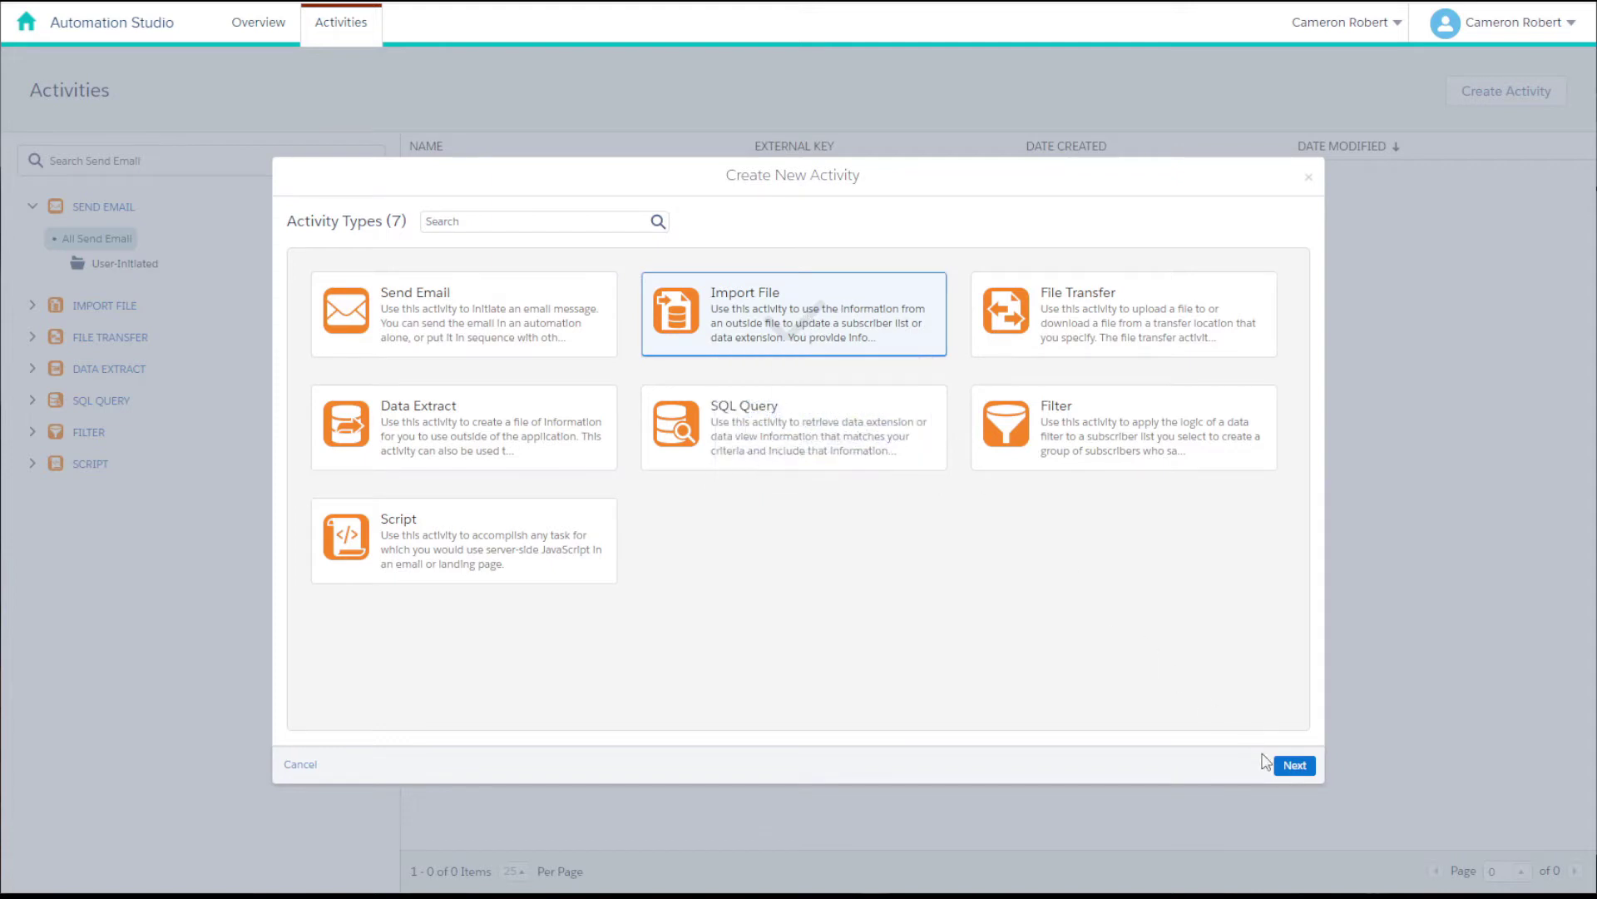
pyautogui.click(1289, 765)
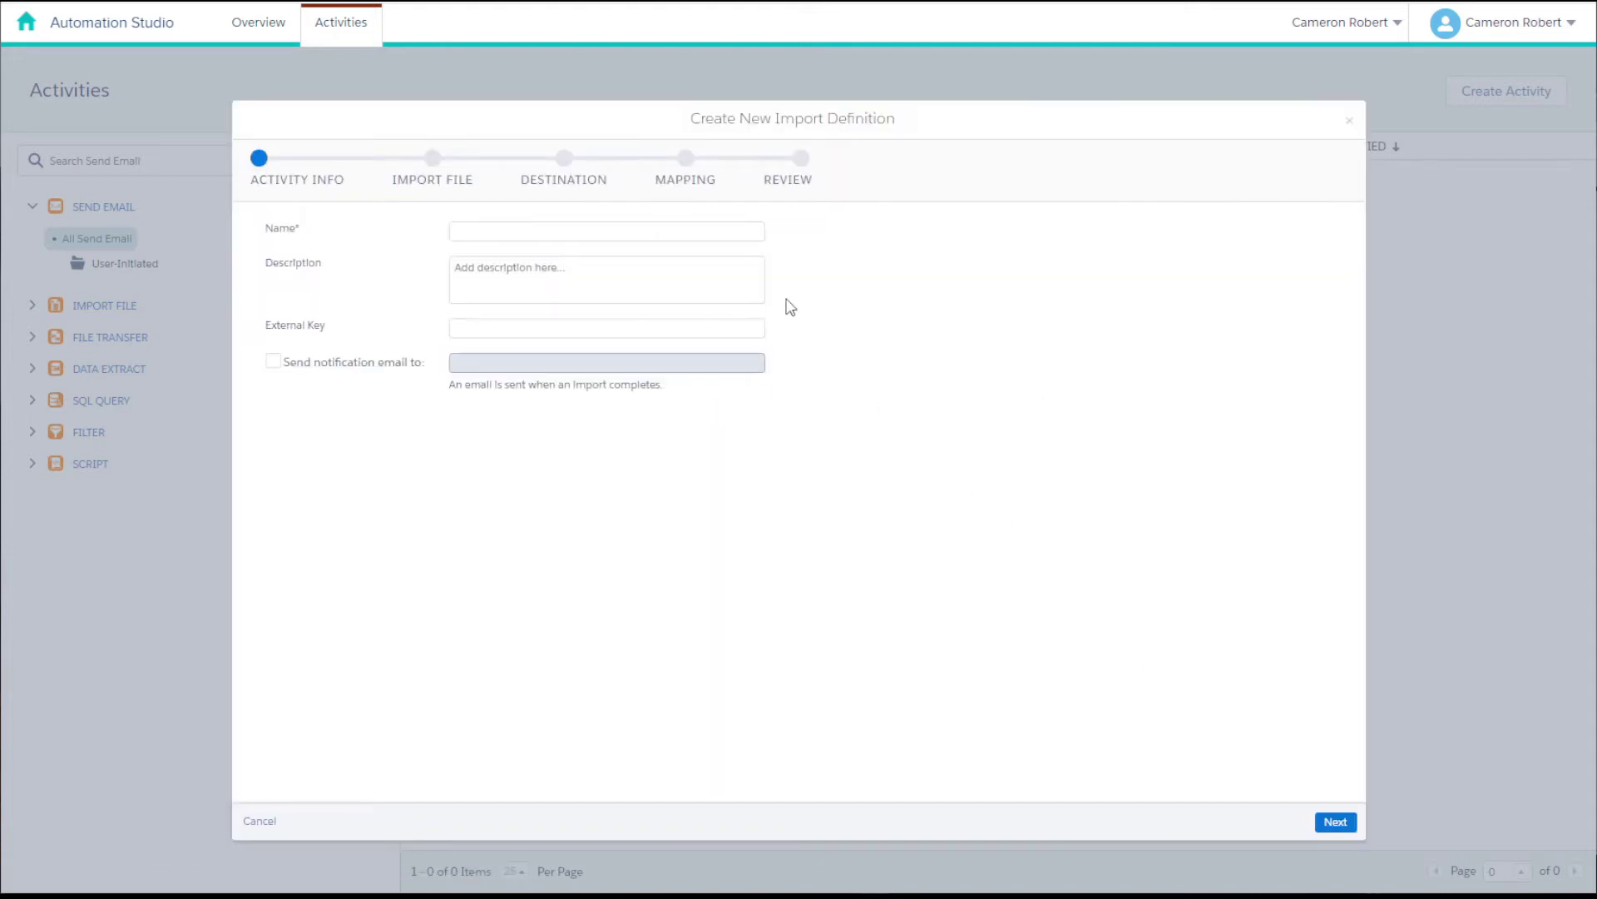
pyautogui.click(737, 236)
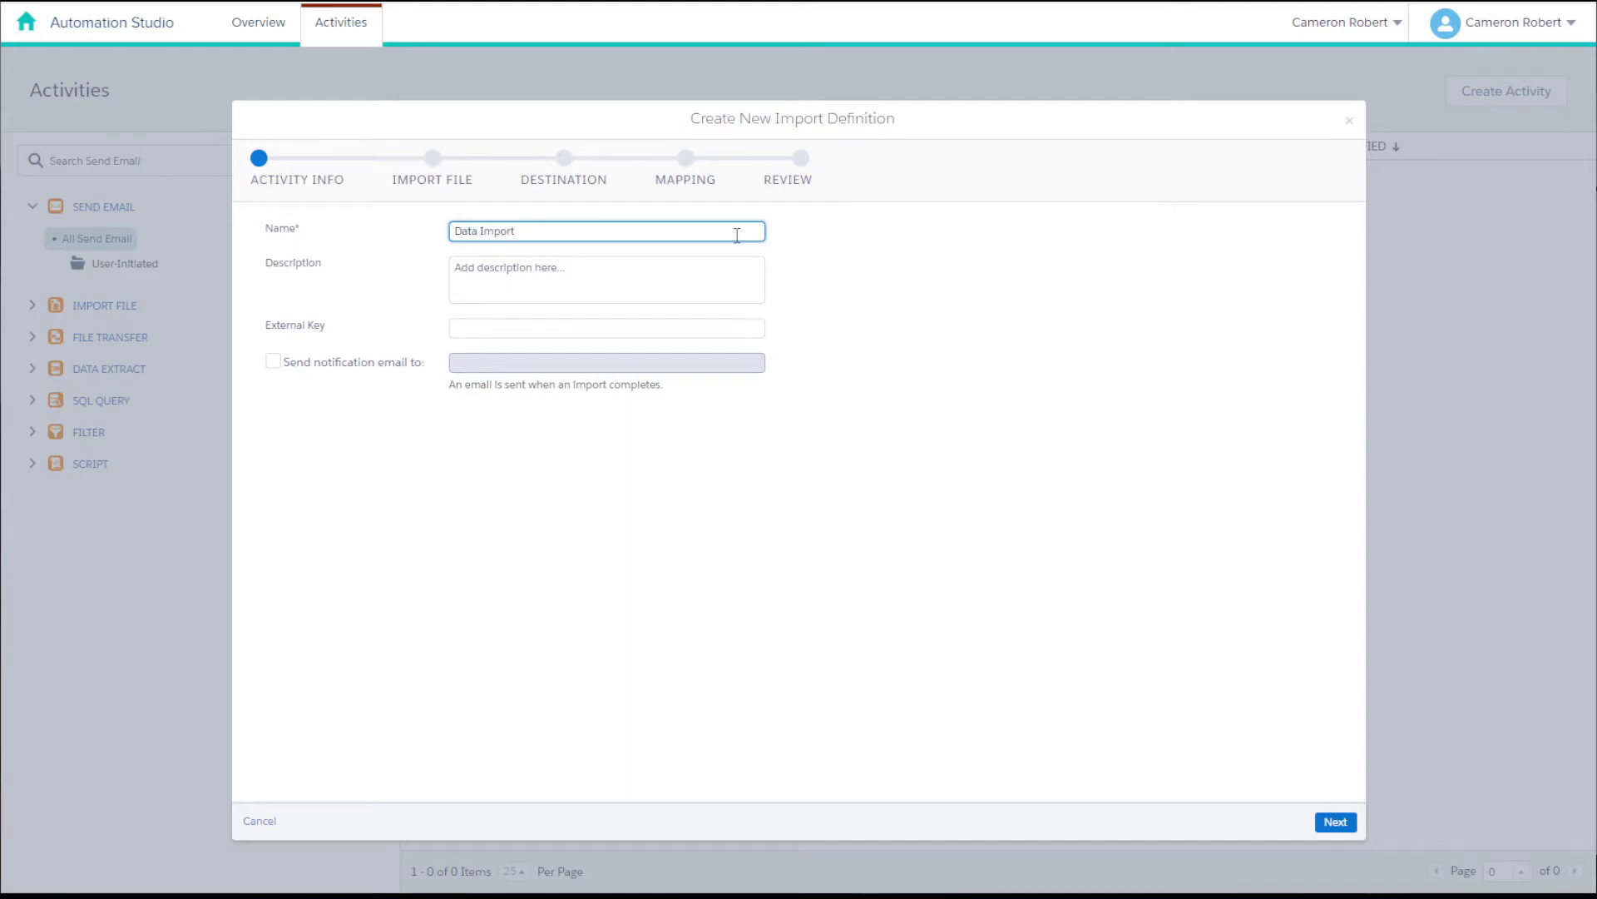
pyautogui.click(731, 280)
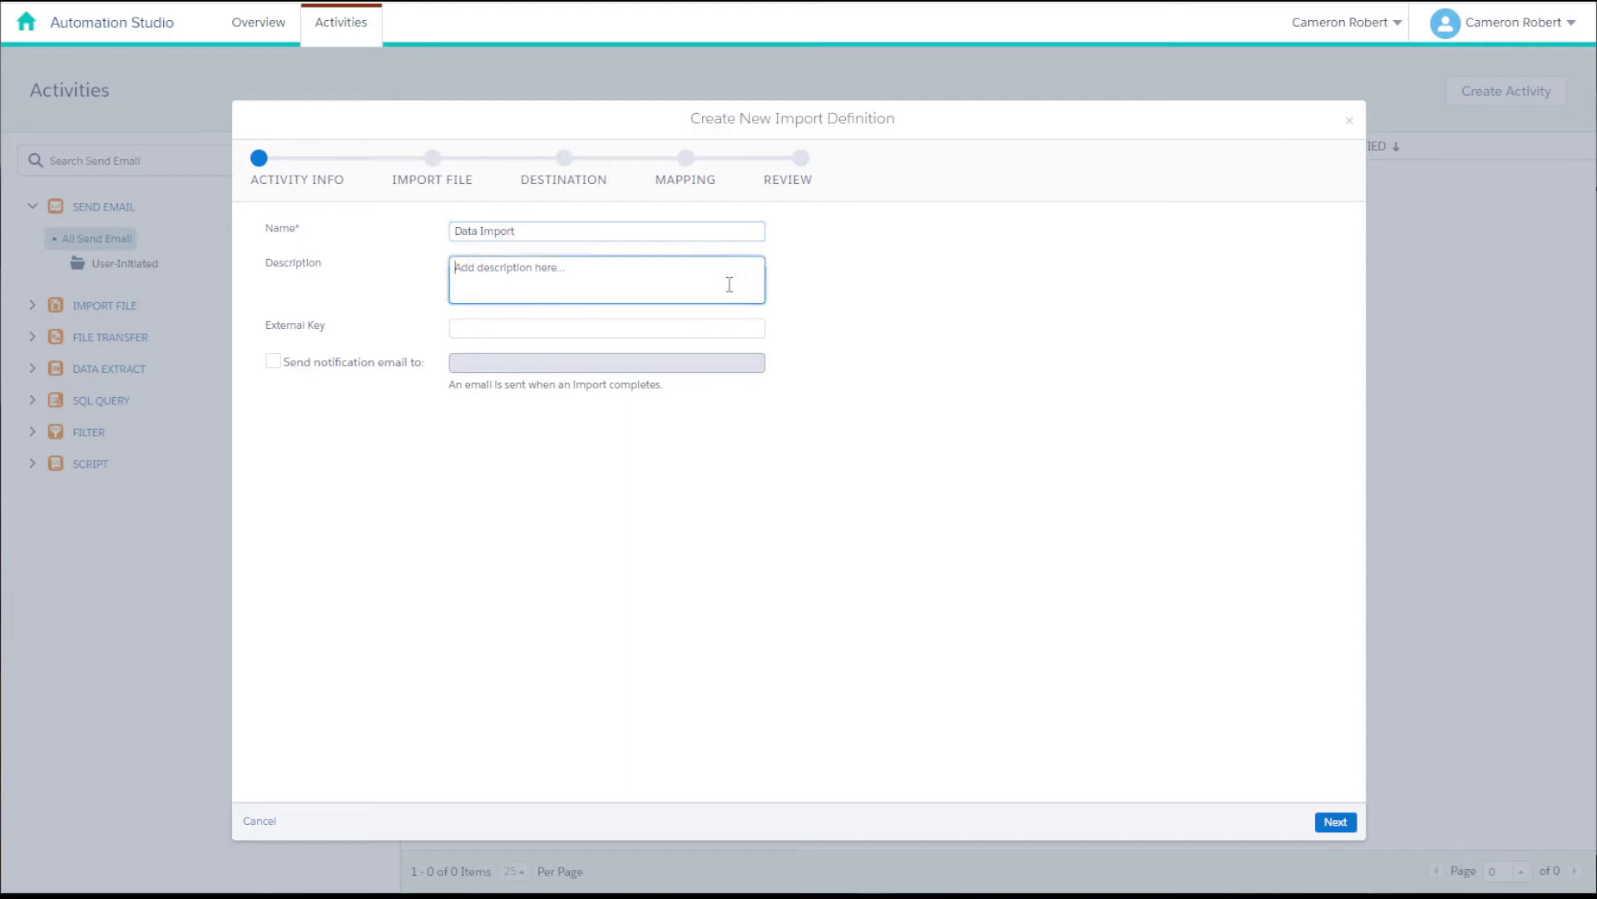
pyautogui.click(1337, 822)
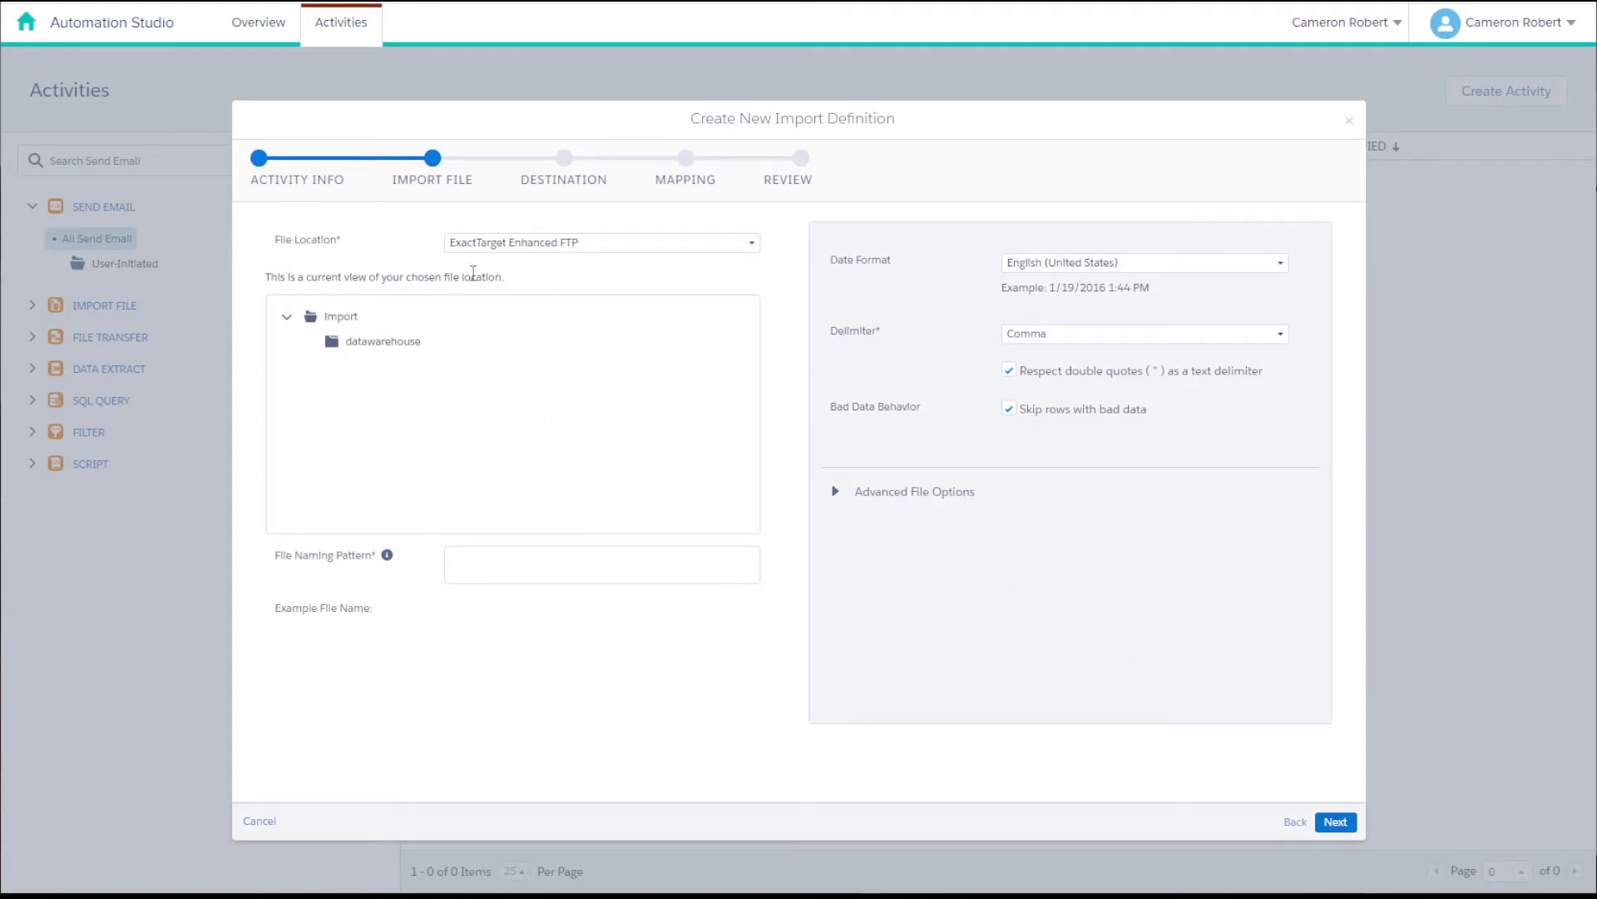
# - Set File Location to DataWarehouse and File Naming Pattern to Data.csv, then continue
pyautogui.click(491, 244)
pyautogui.click(494, 288)
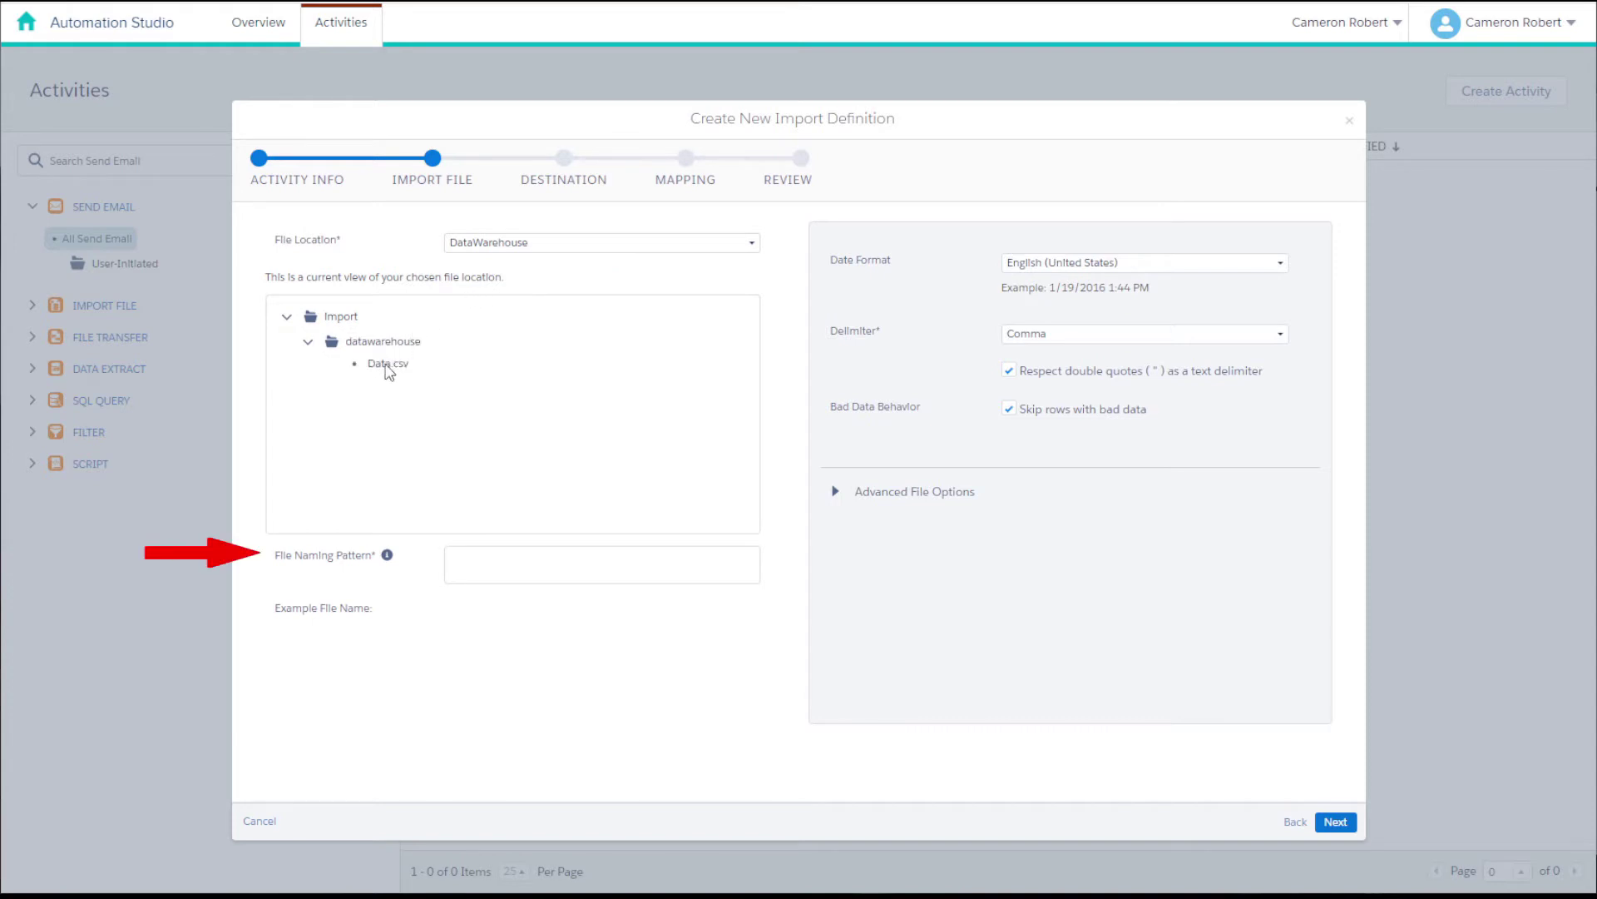
pyautogui.click(481, 572)
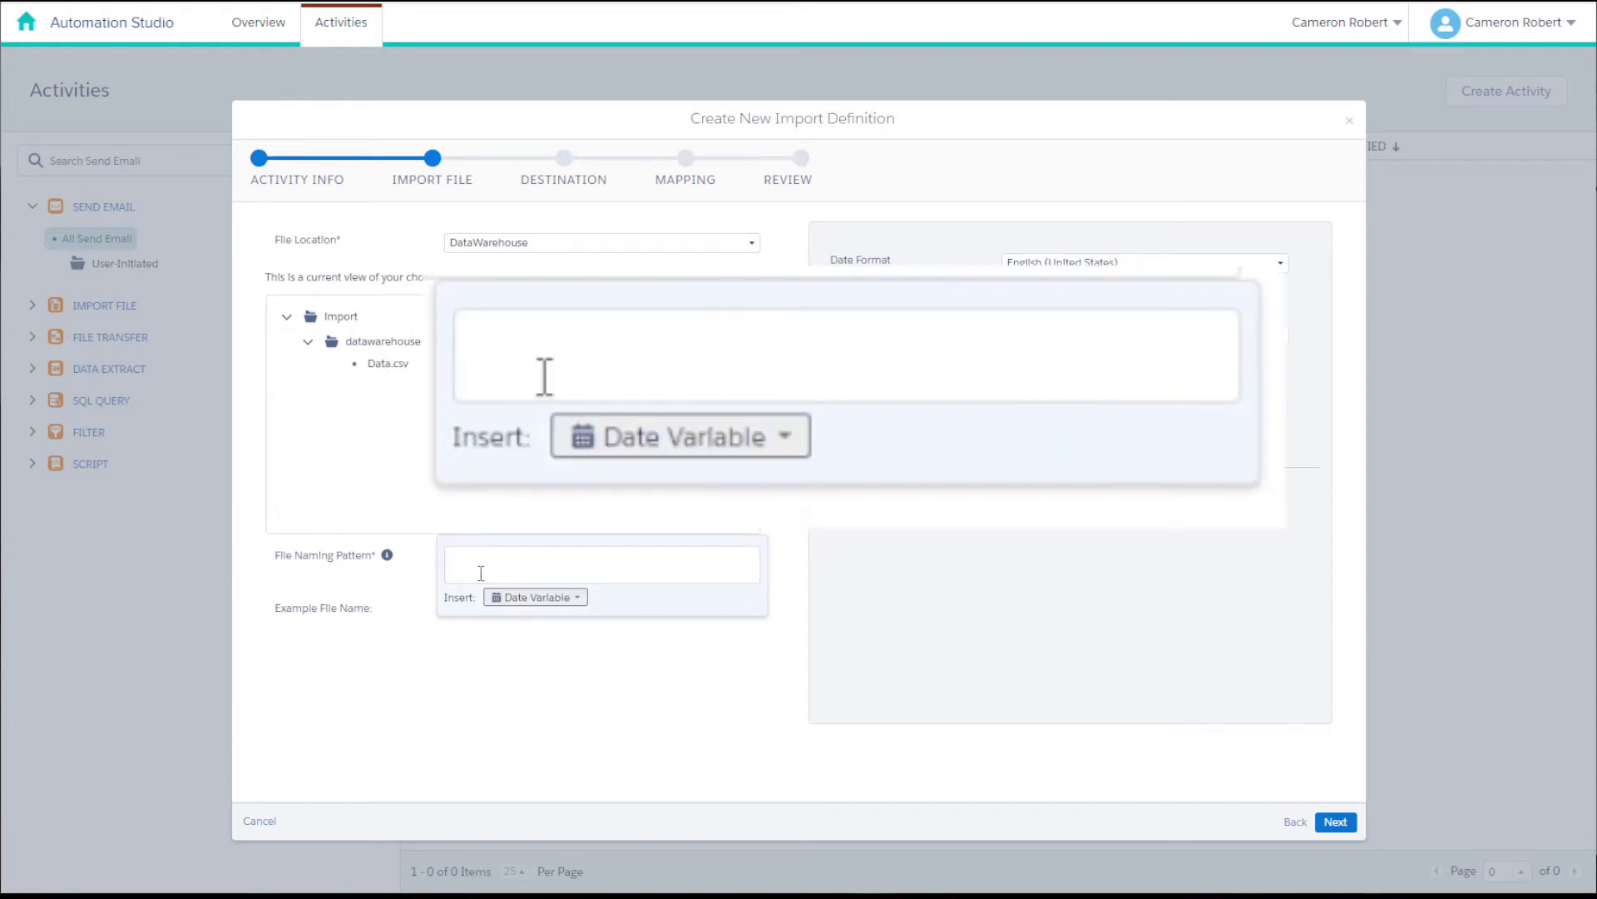
pyautogui.write('Data.csv')
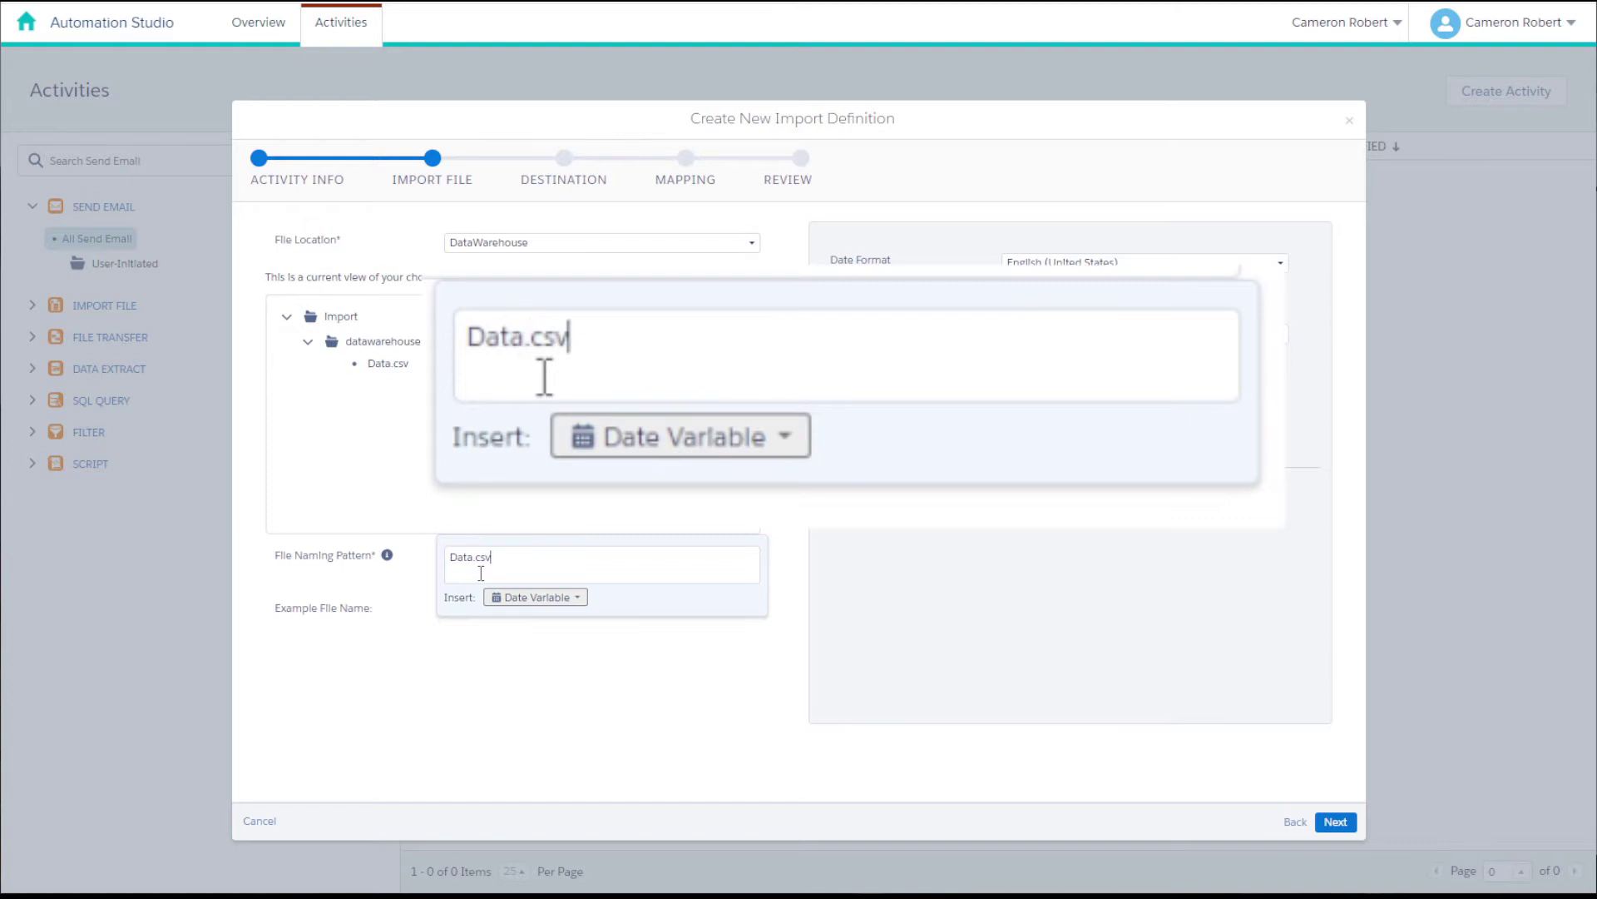
pyautogui.click(580, 671)
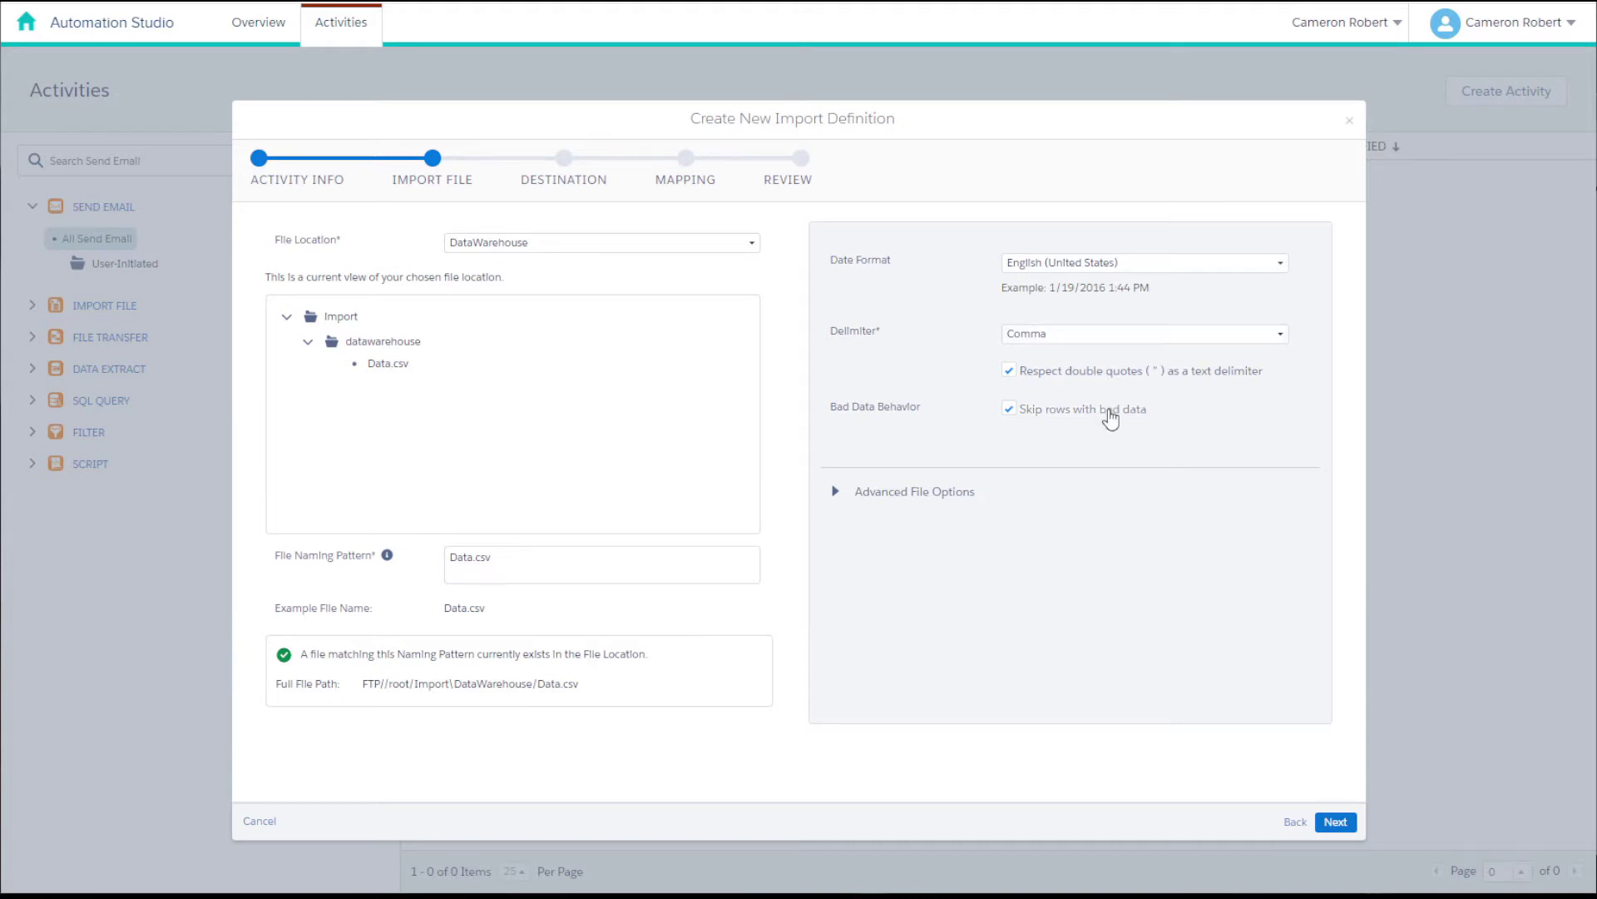
pyautogui.click(836, 492)
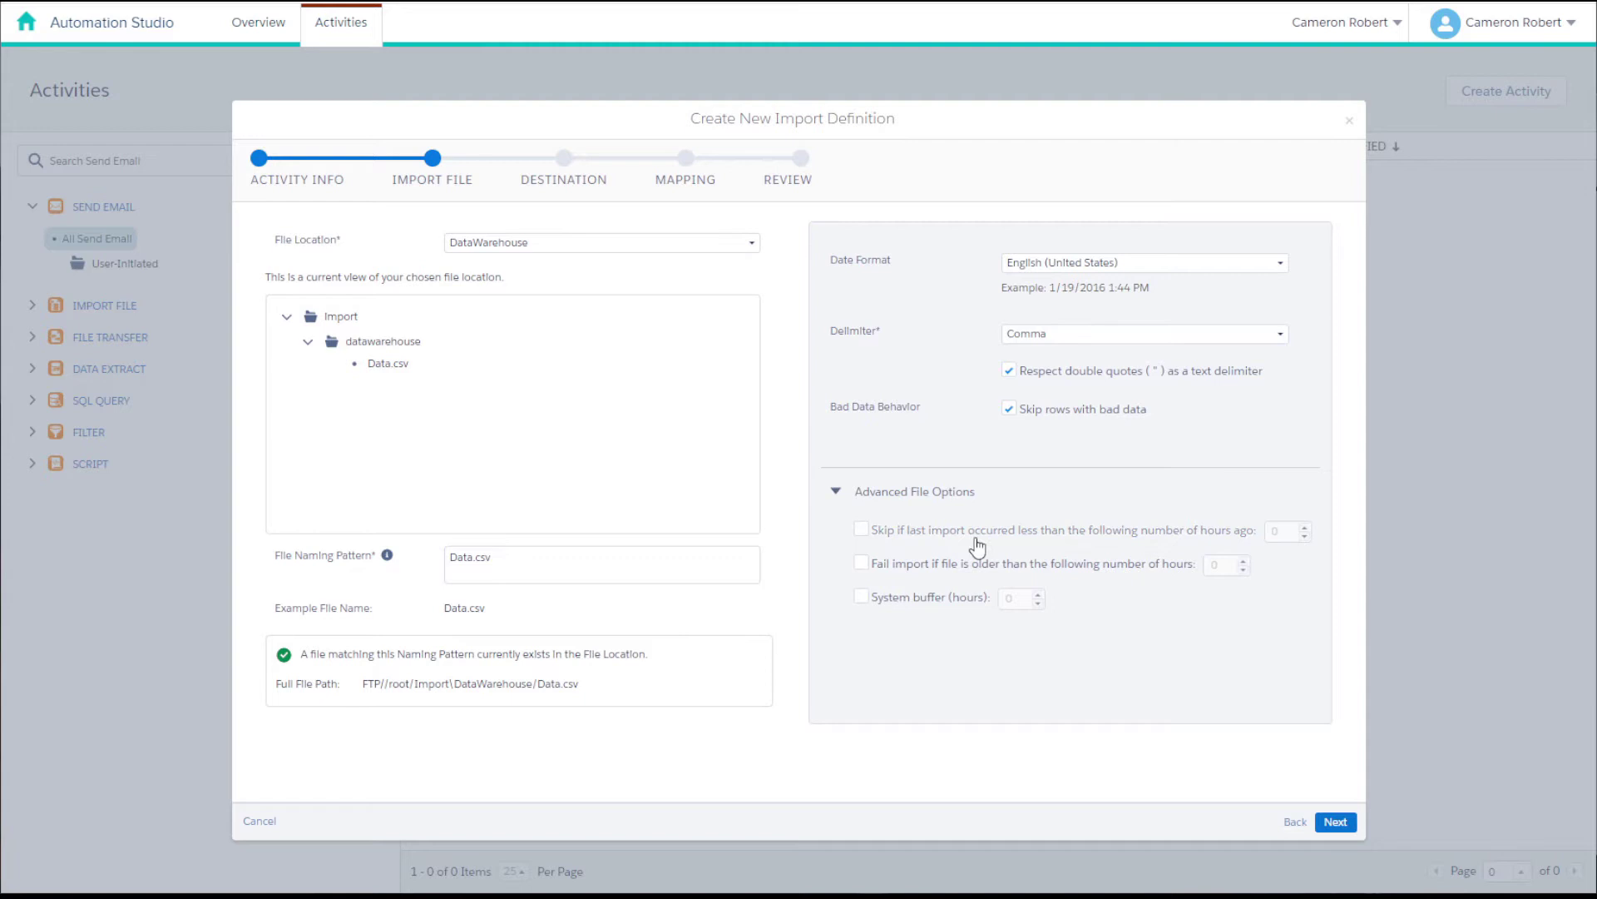
pyautogui.click(1341, 821)
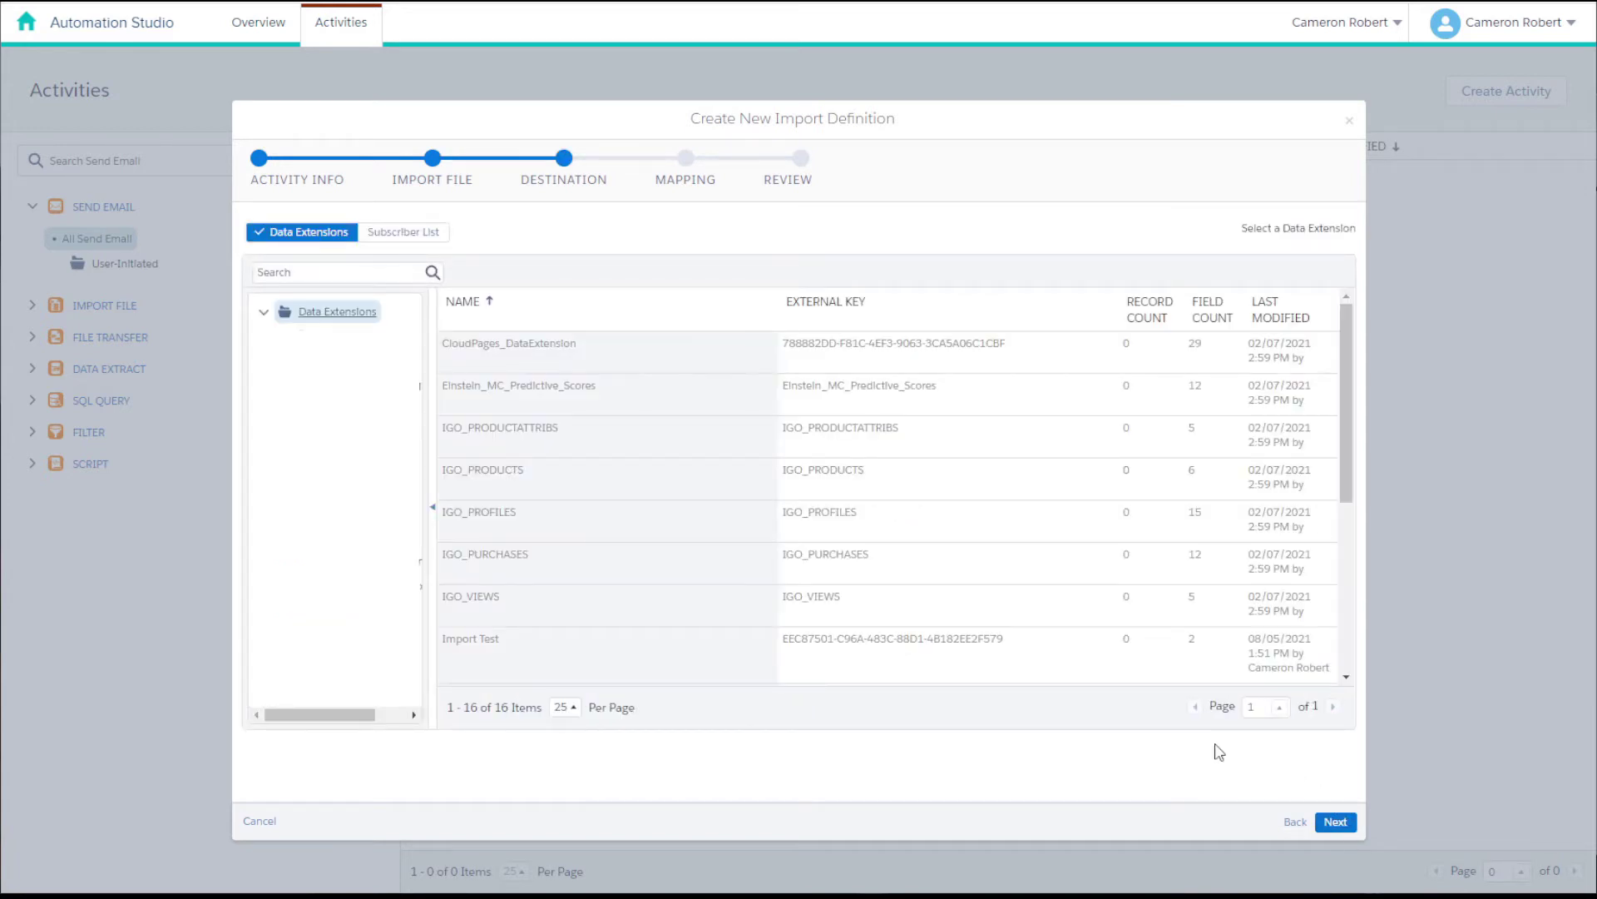
# - Choose the Import Test data extension as the import destination
pyautogui.click(923, 656)
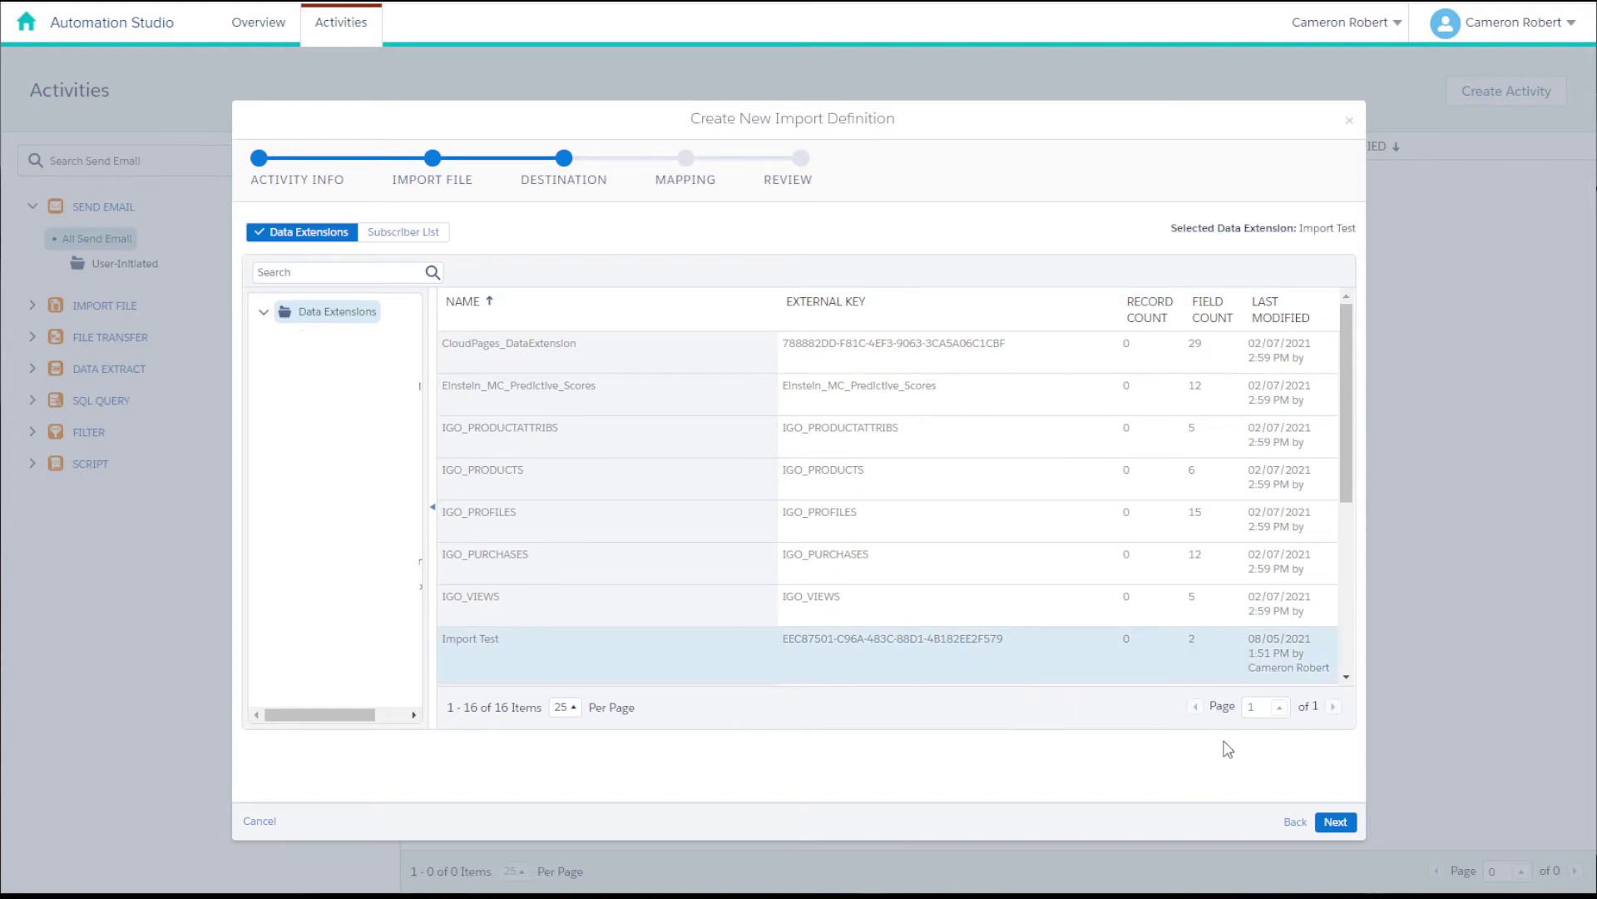
pyautogui.click(1342, 822)
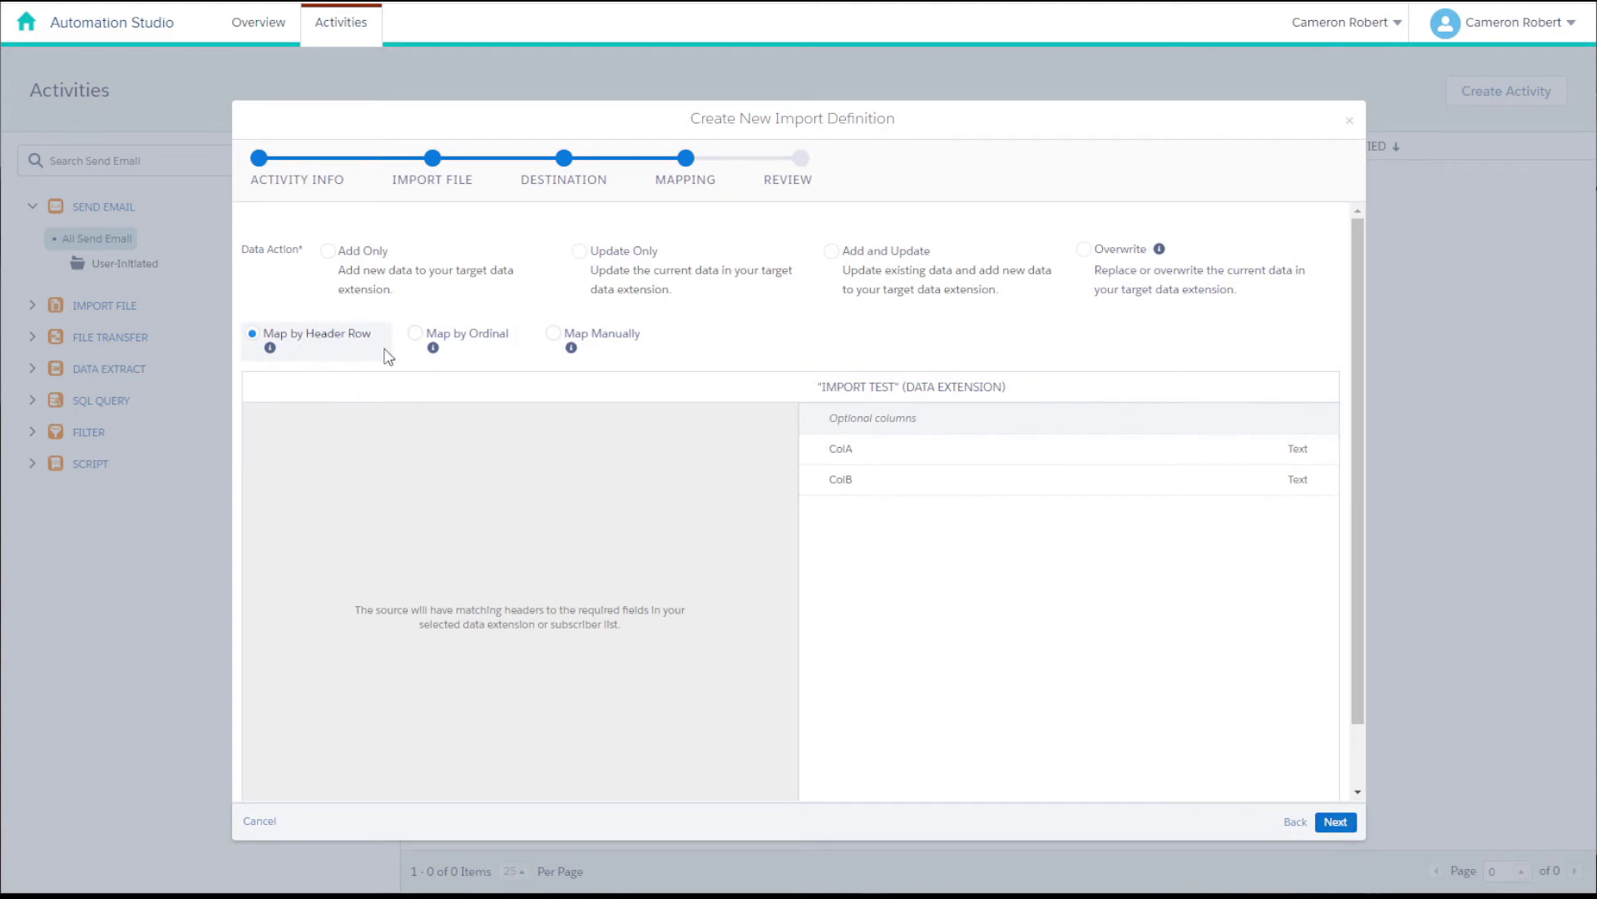
# - Map by Ordinal (Column 1 to ColA, Column 2 to ColB) with the Overwrite data action
pyautogui.click(554, 335)
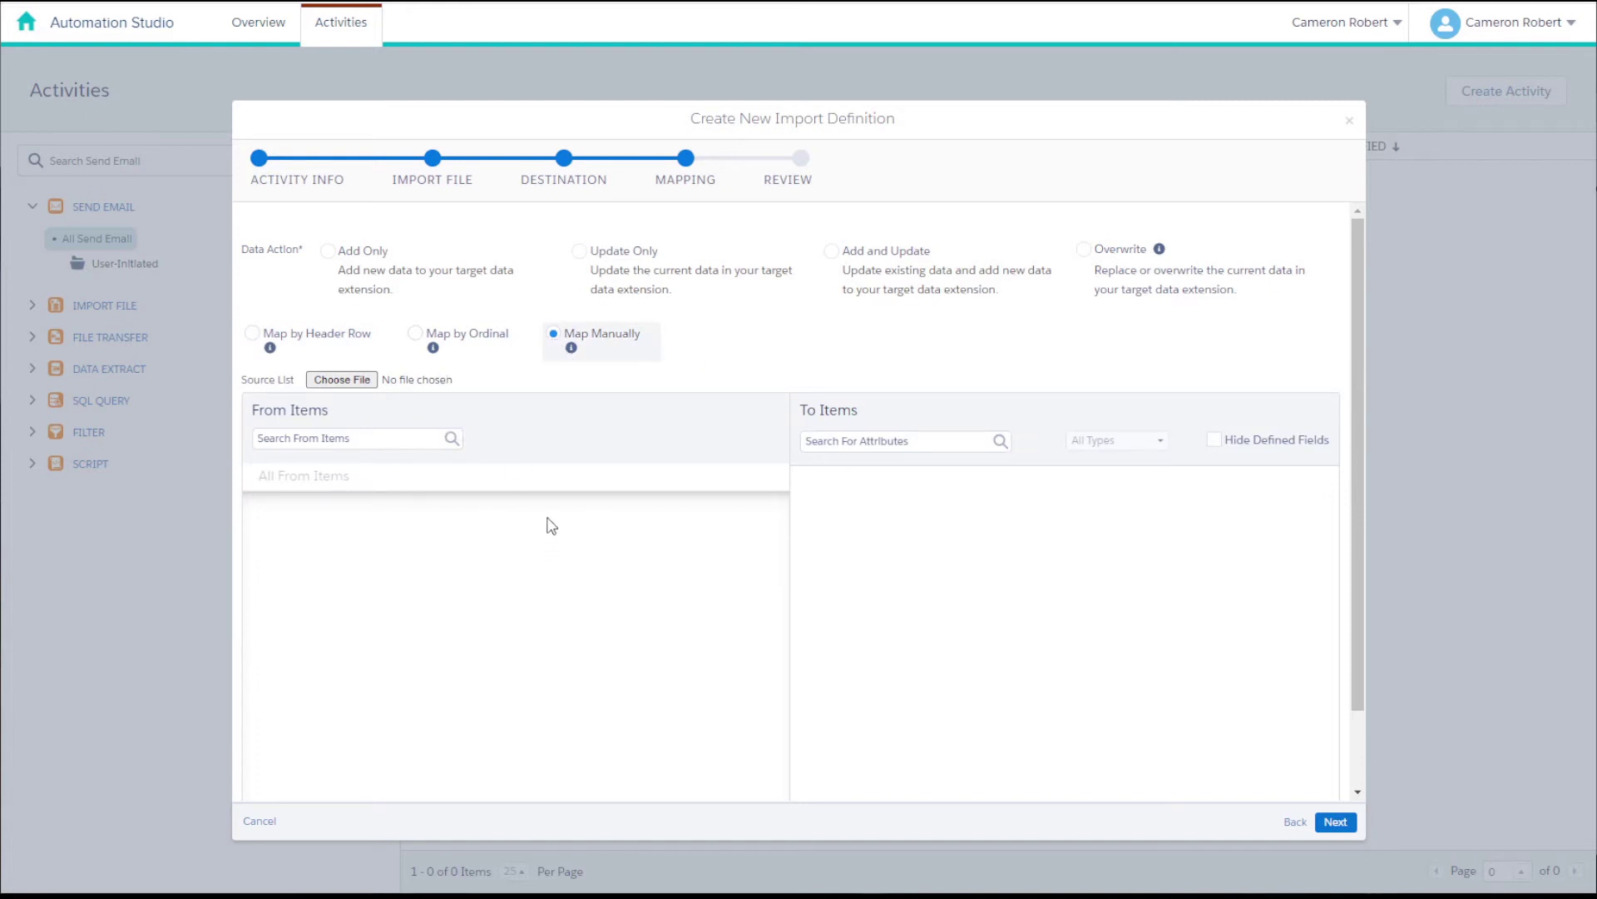
pyautogui.click(496, 334)
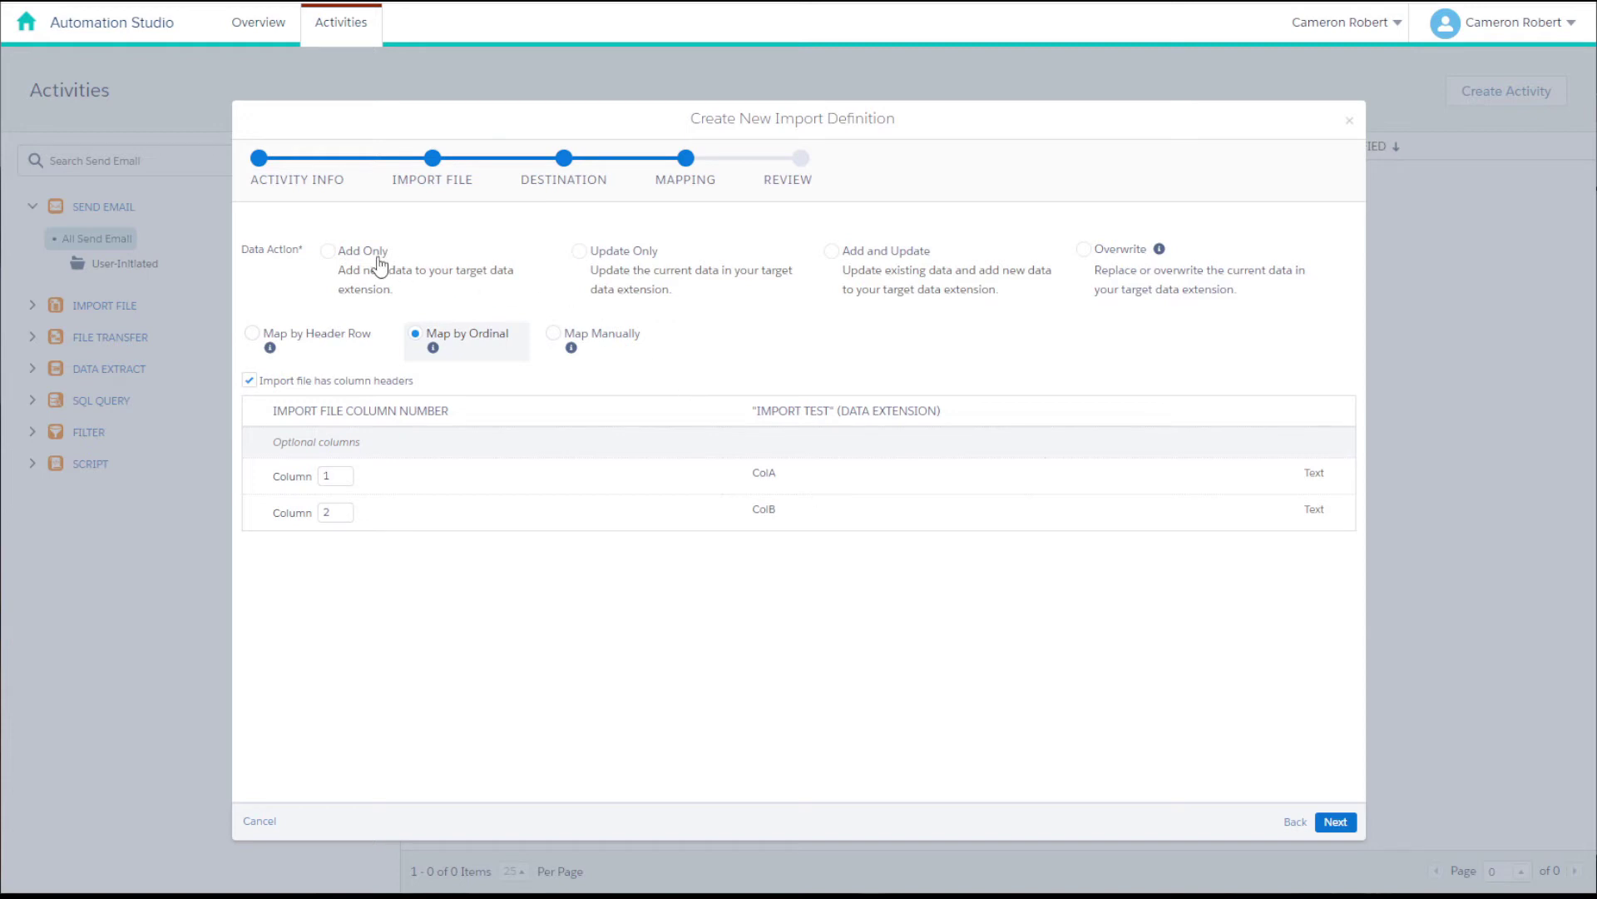
pyautogui.click(1125, 287)
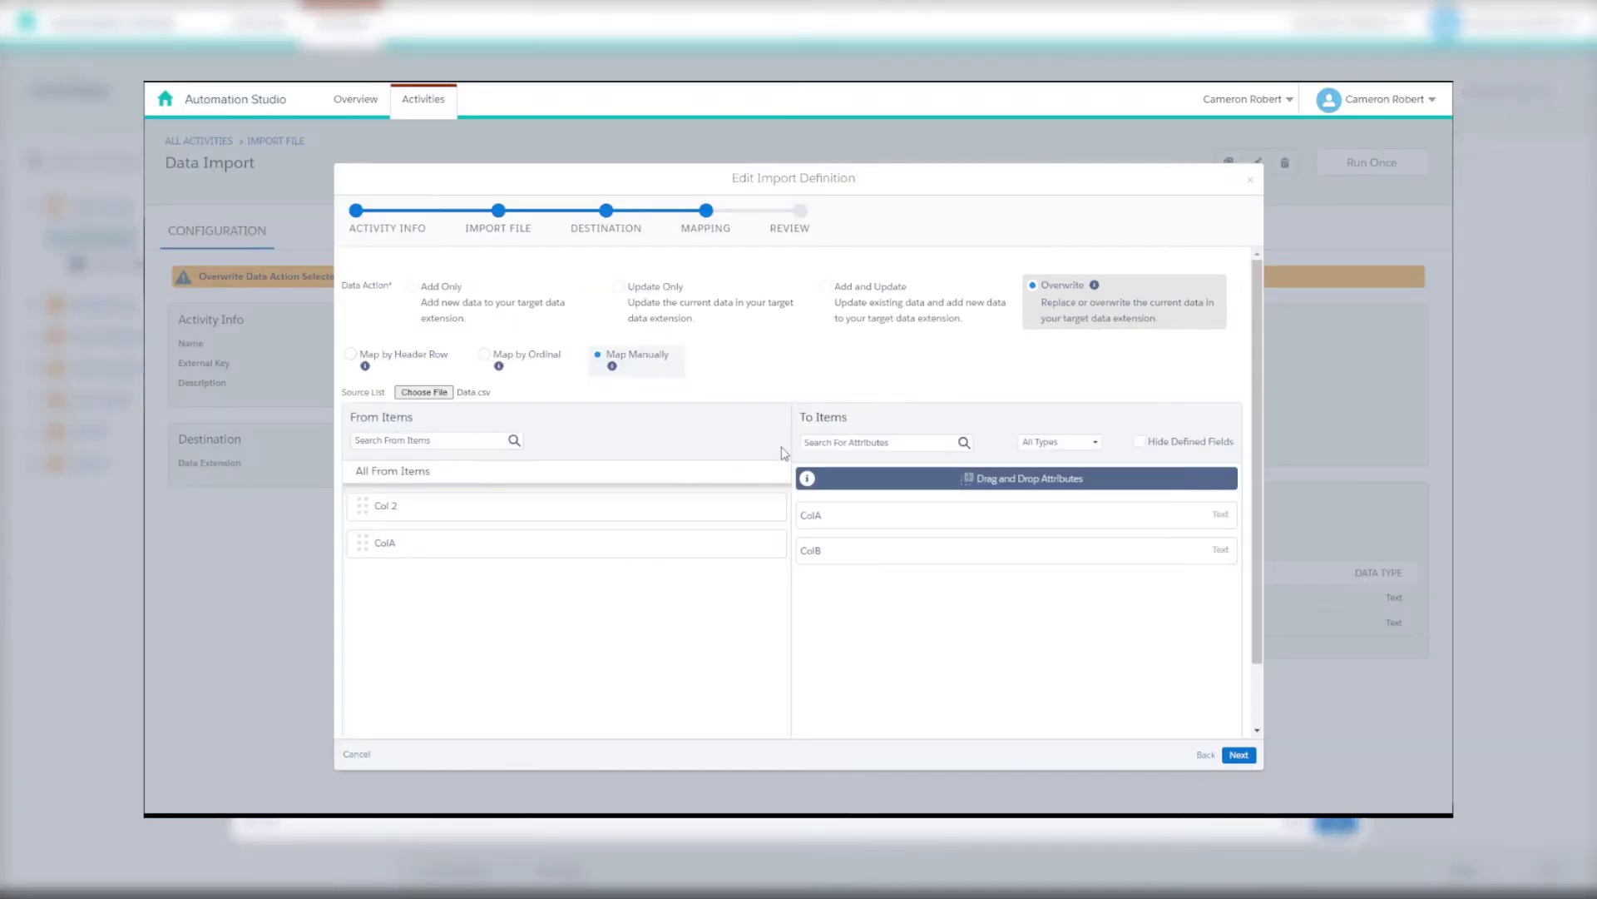
pyautogui.moveTo(506, 544); pyautogui.dragTo(891, 517)
pyautogui.moveTo(665, 506); pyautogui.dragTo(915, 539)
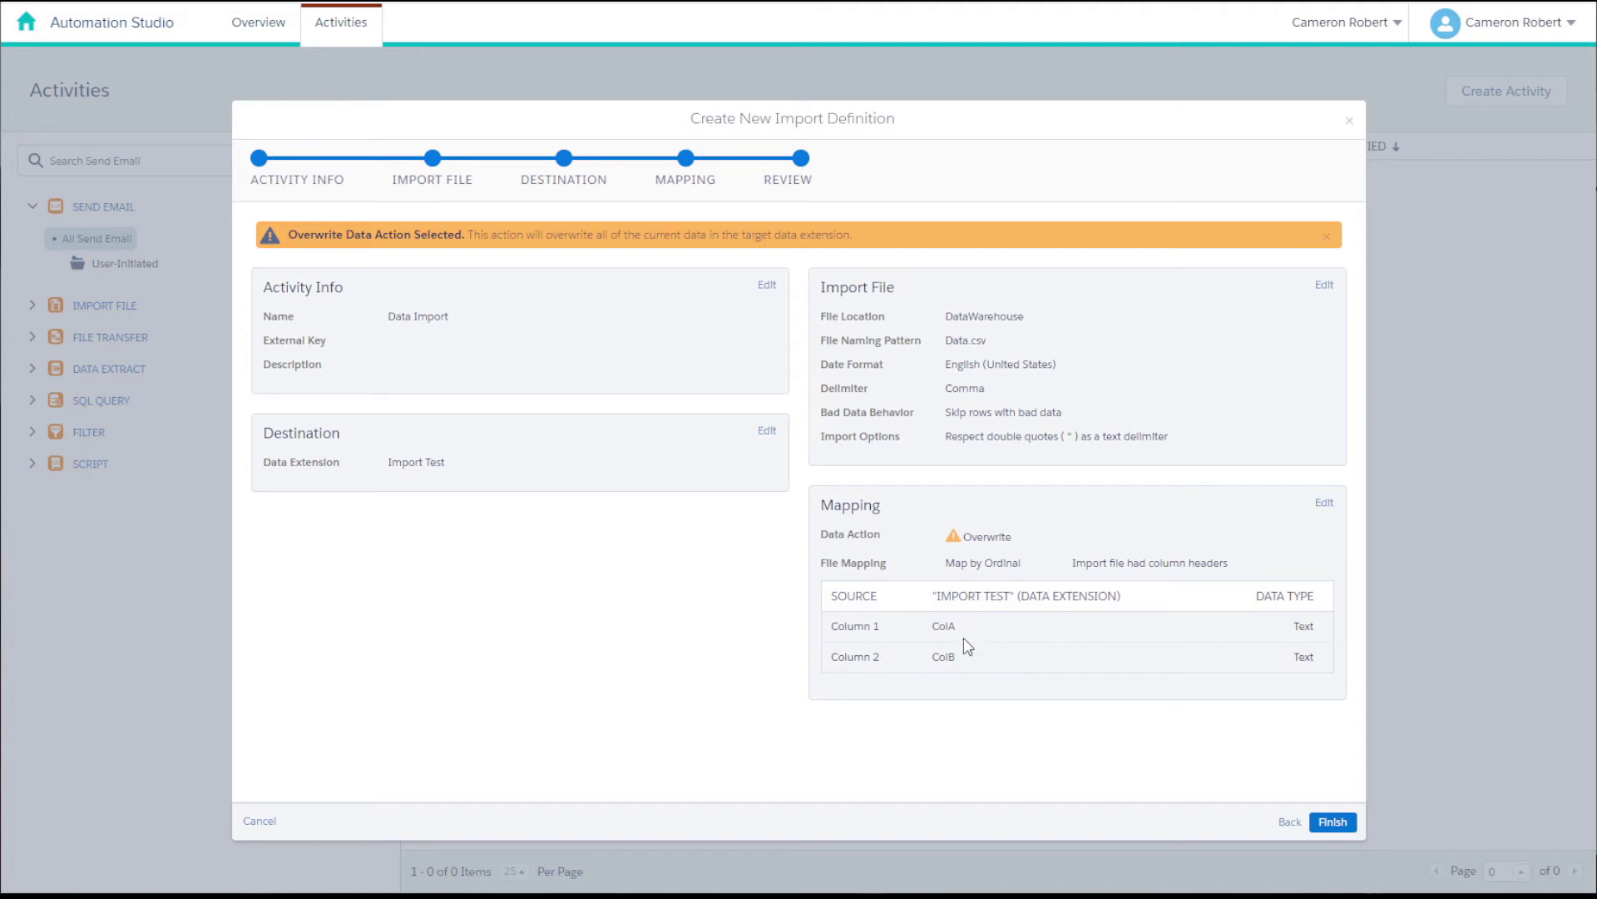
# - Finish and save the Data Import activity, then go to the Overview
pyautogui.click(1331, 823)
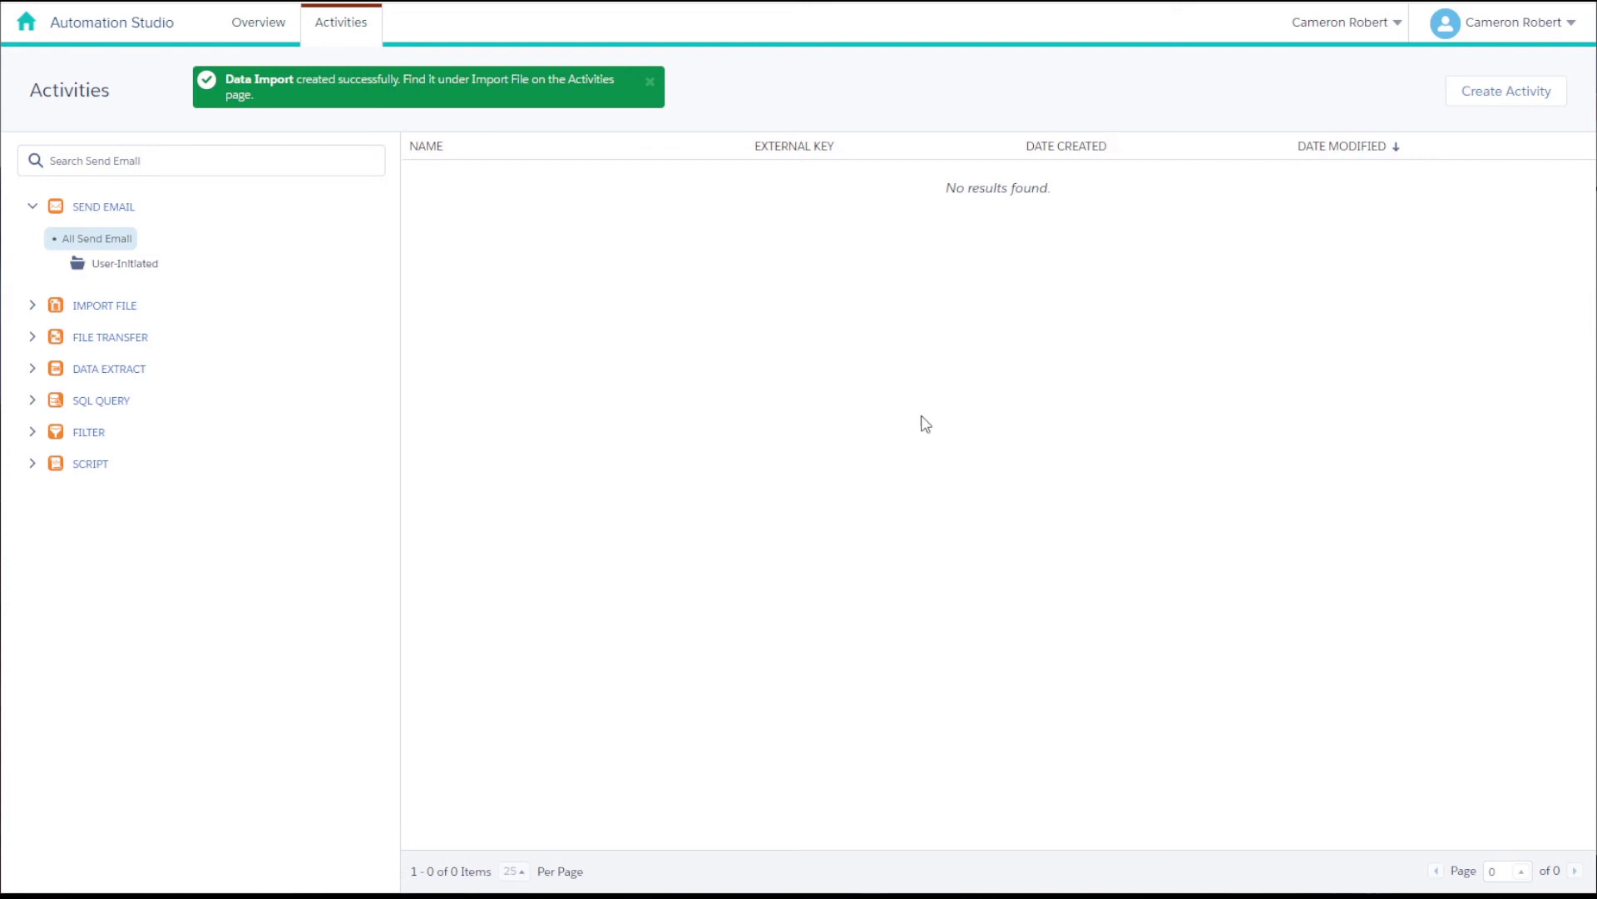
pyautogui.click(281, 34)
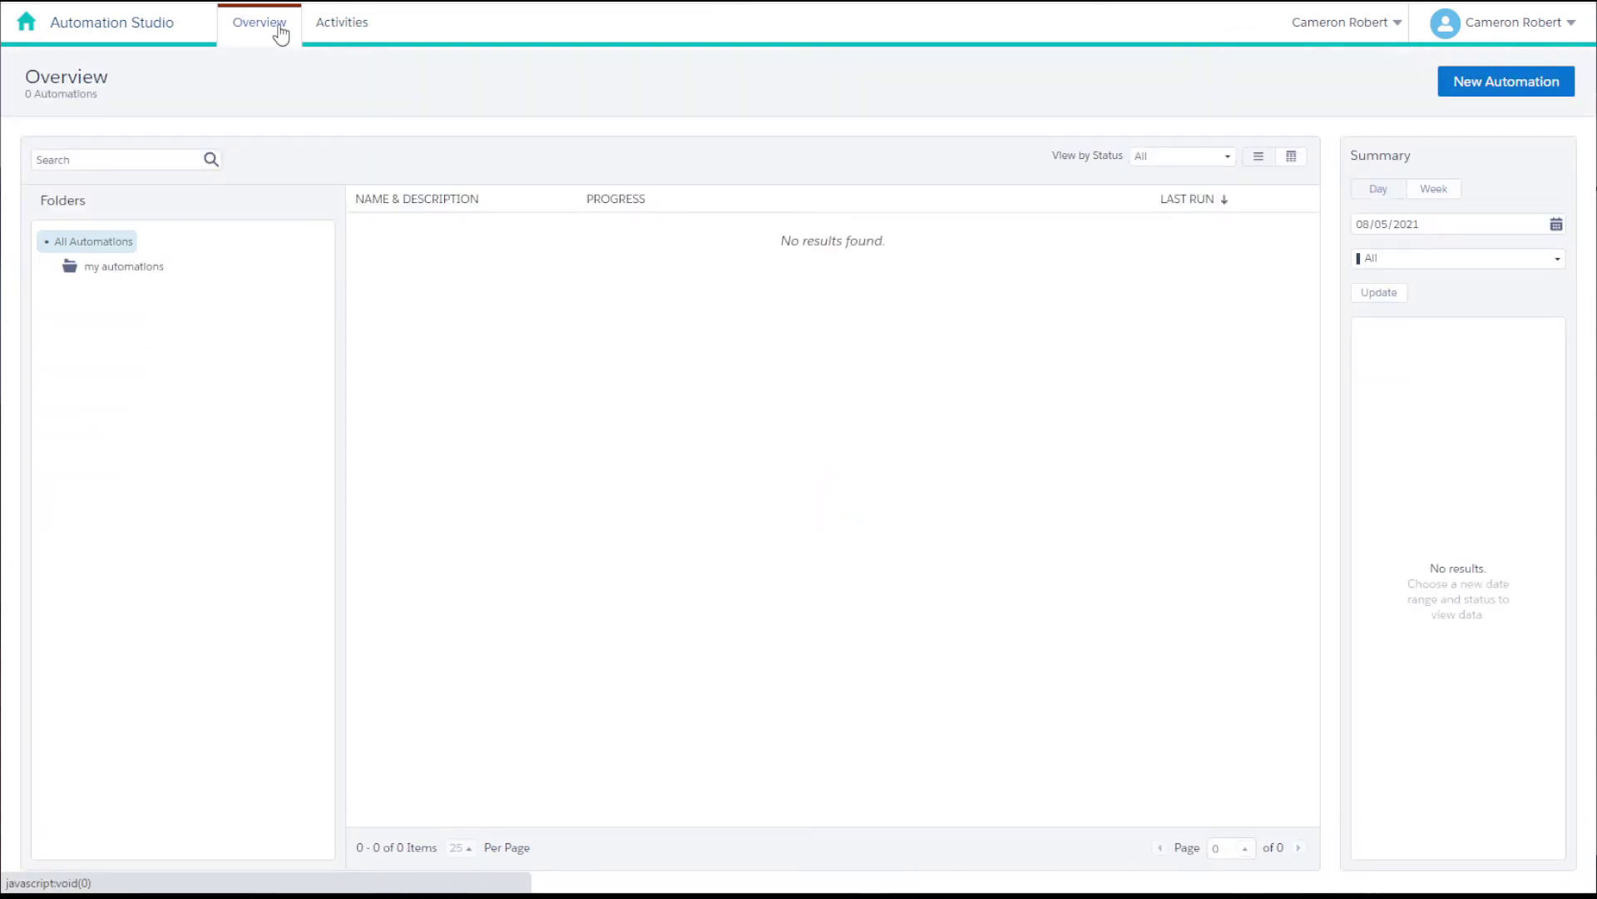
# - Create a new automation started by a File Drop on the Import\datawarehouse folder
pyautogui.click(1465, 95)
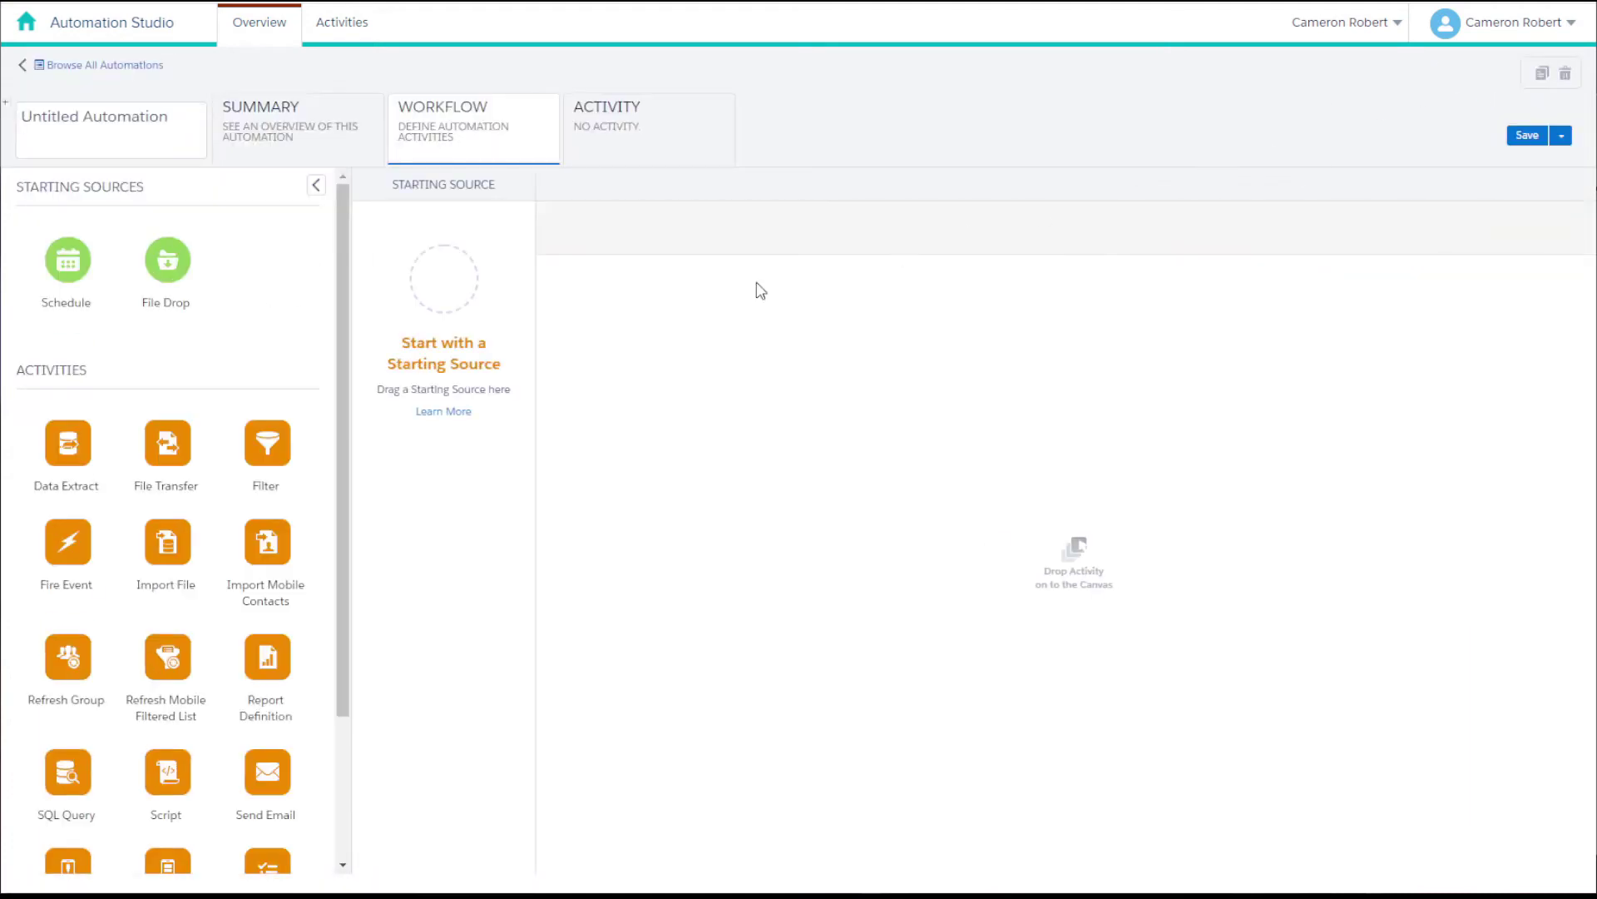
pyautogui.moveTo(174, 270); pyautogui.dragTo(464, 306)
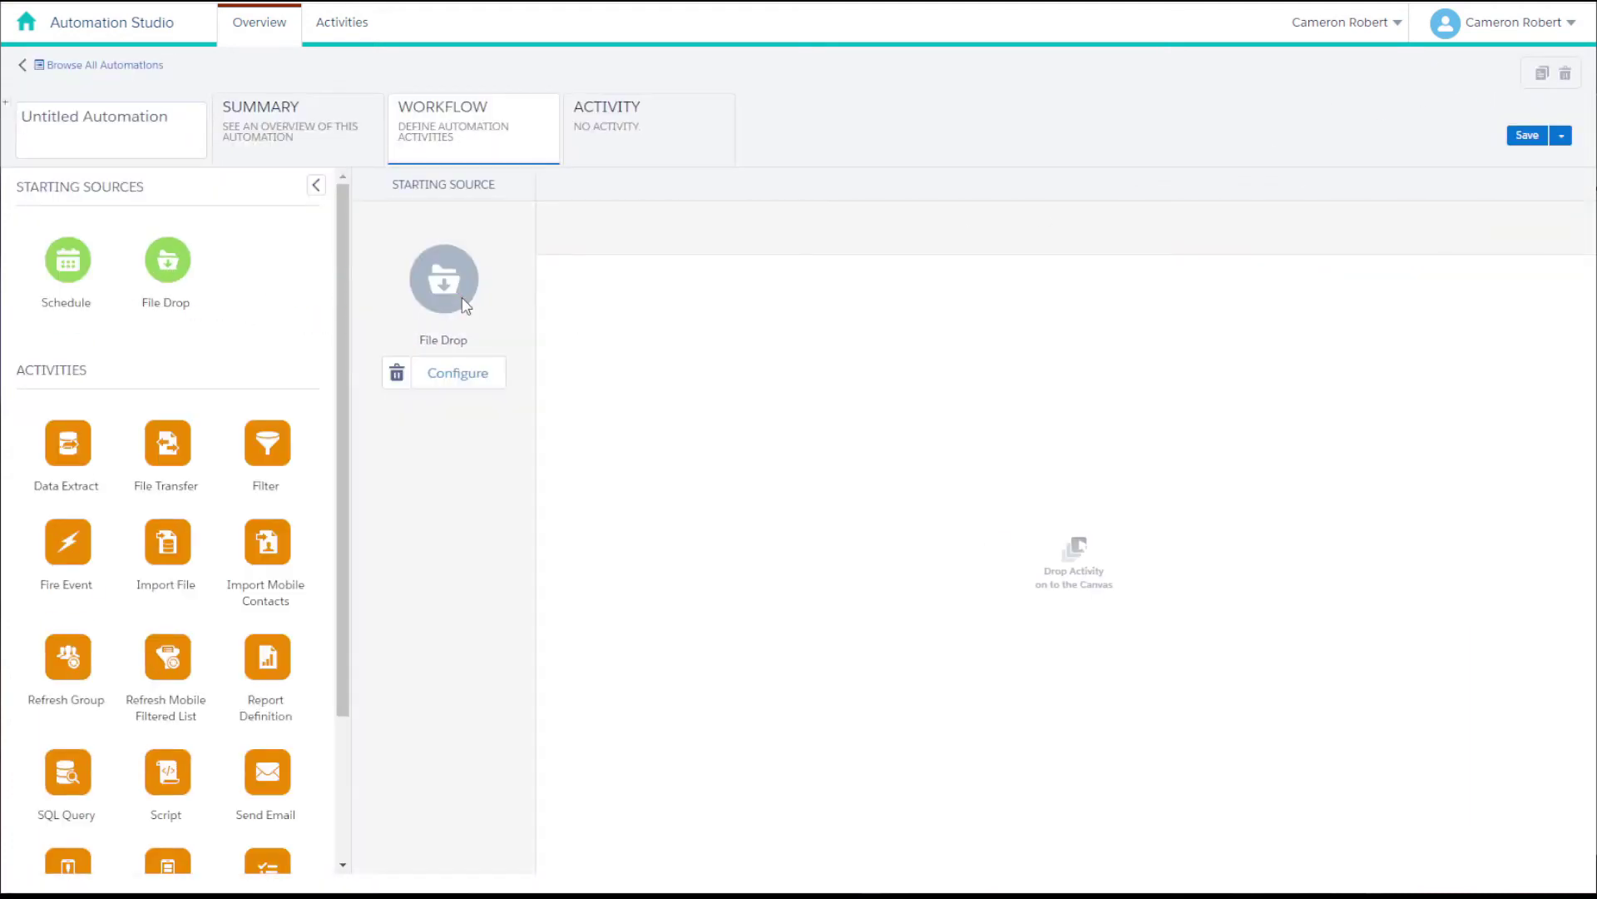
pyautogui.click(466, 375)
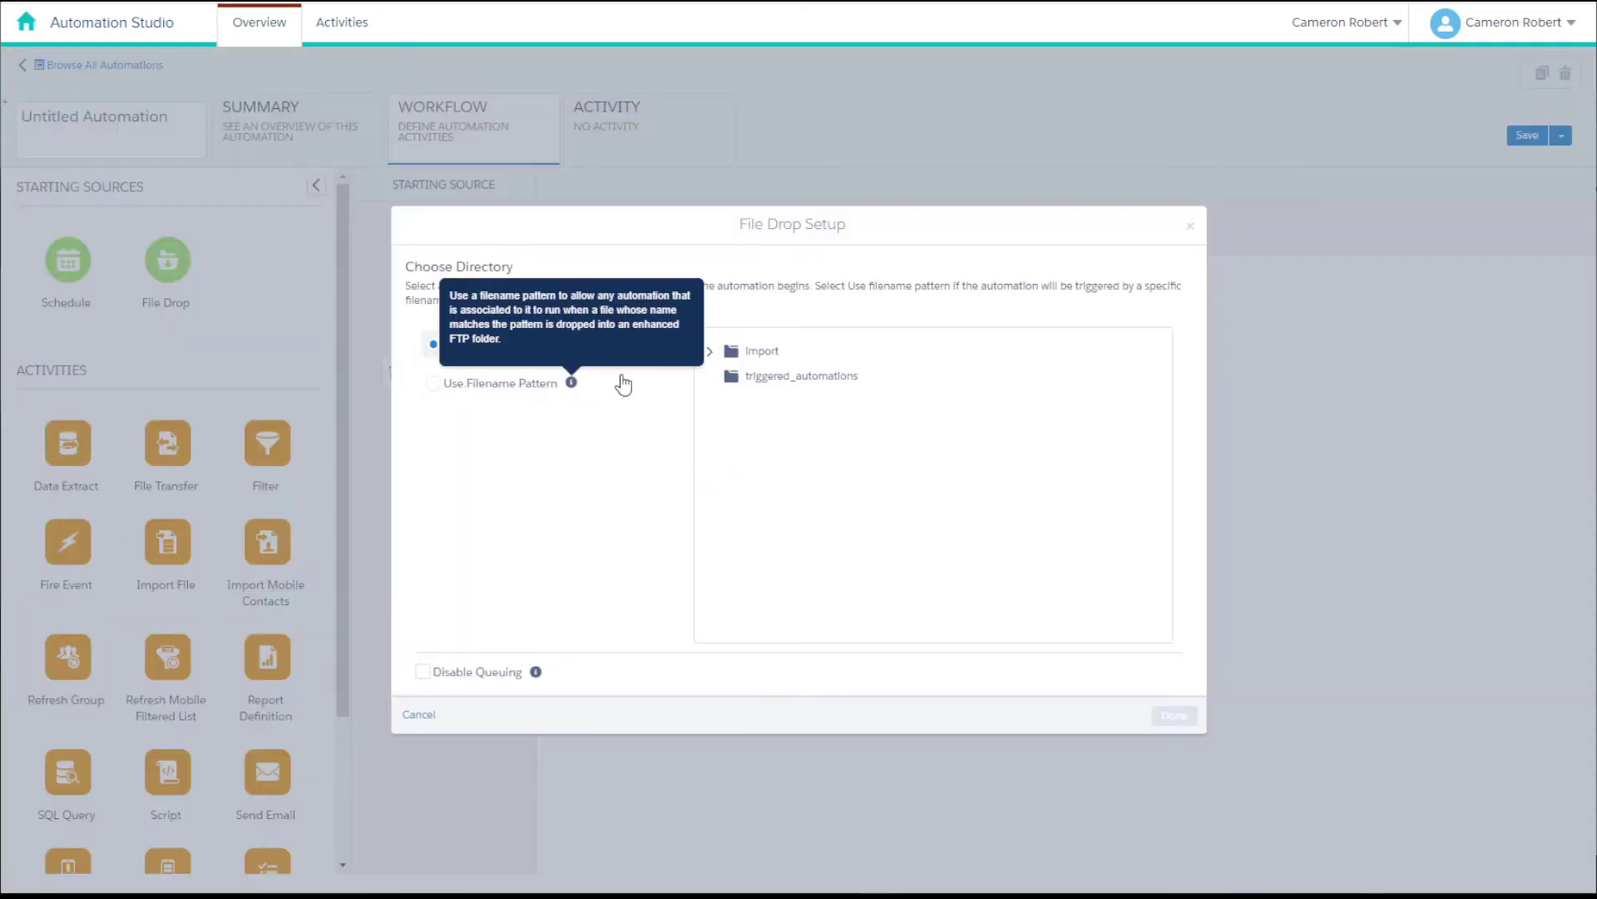
pyautogui.click(709, 353)
pyautogui.click(799, 378)
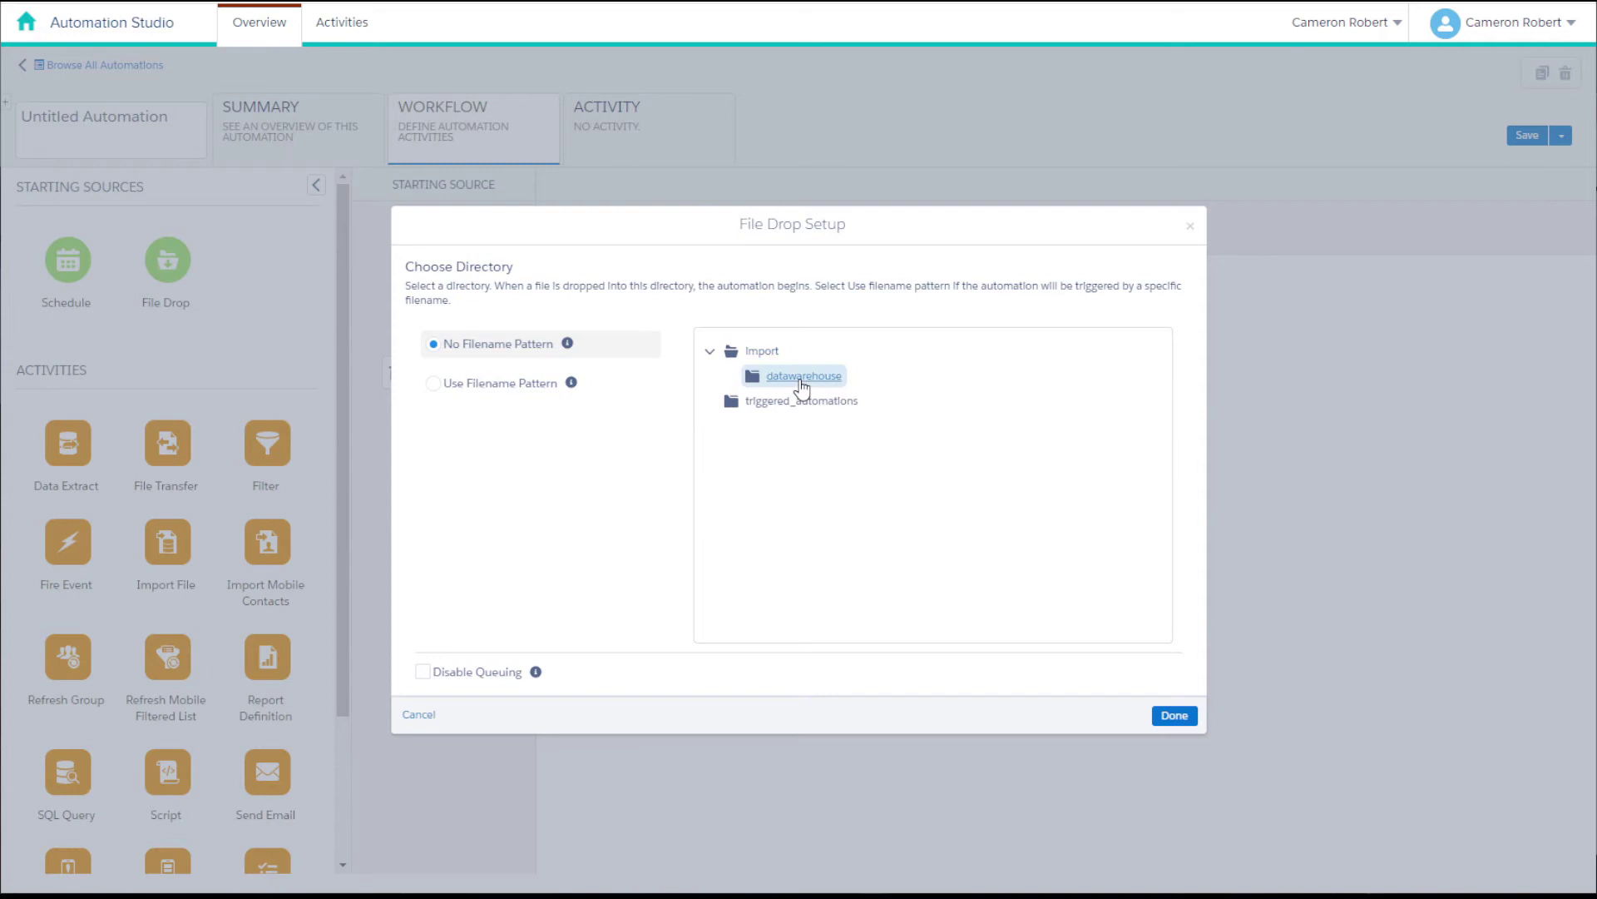
# - Restrict the file drop to filenames beginning with Data and disable queuing
pyautogui.click(474, 391)
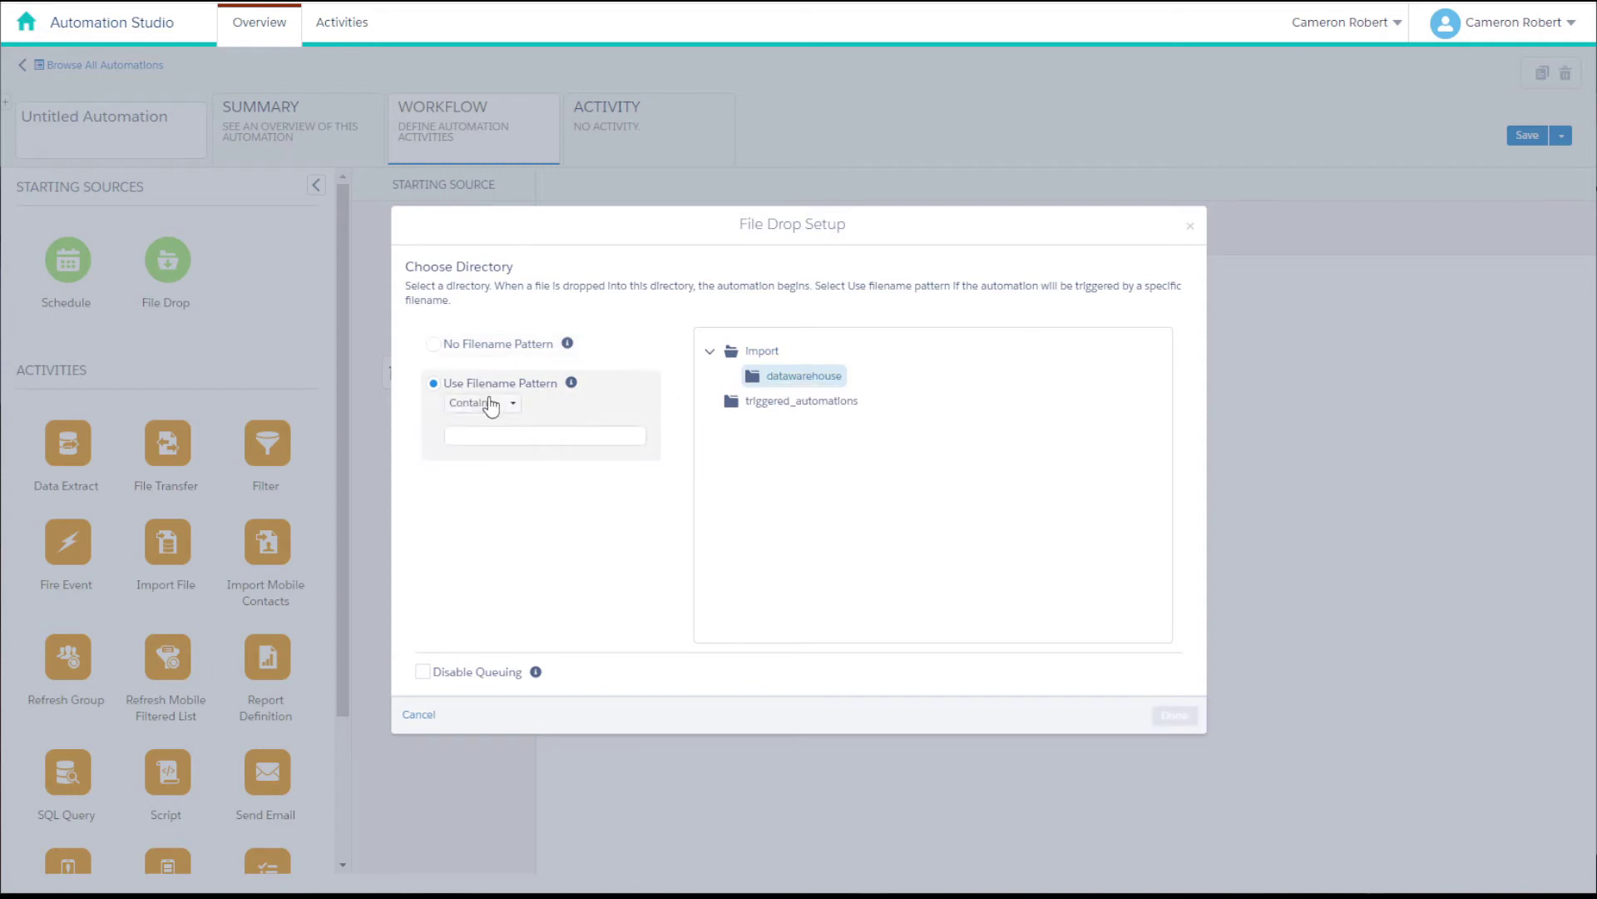
pyautogui.click(493, 403)
pyautogui.click(500, 448)
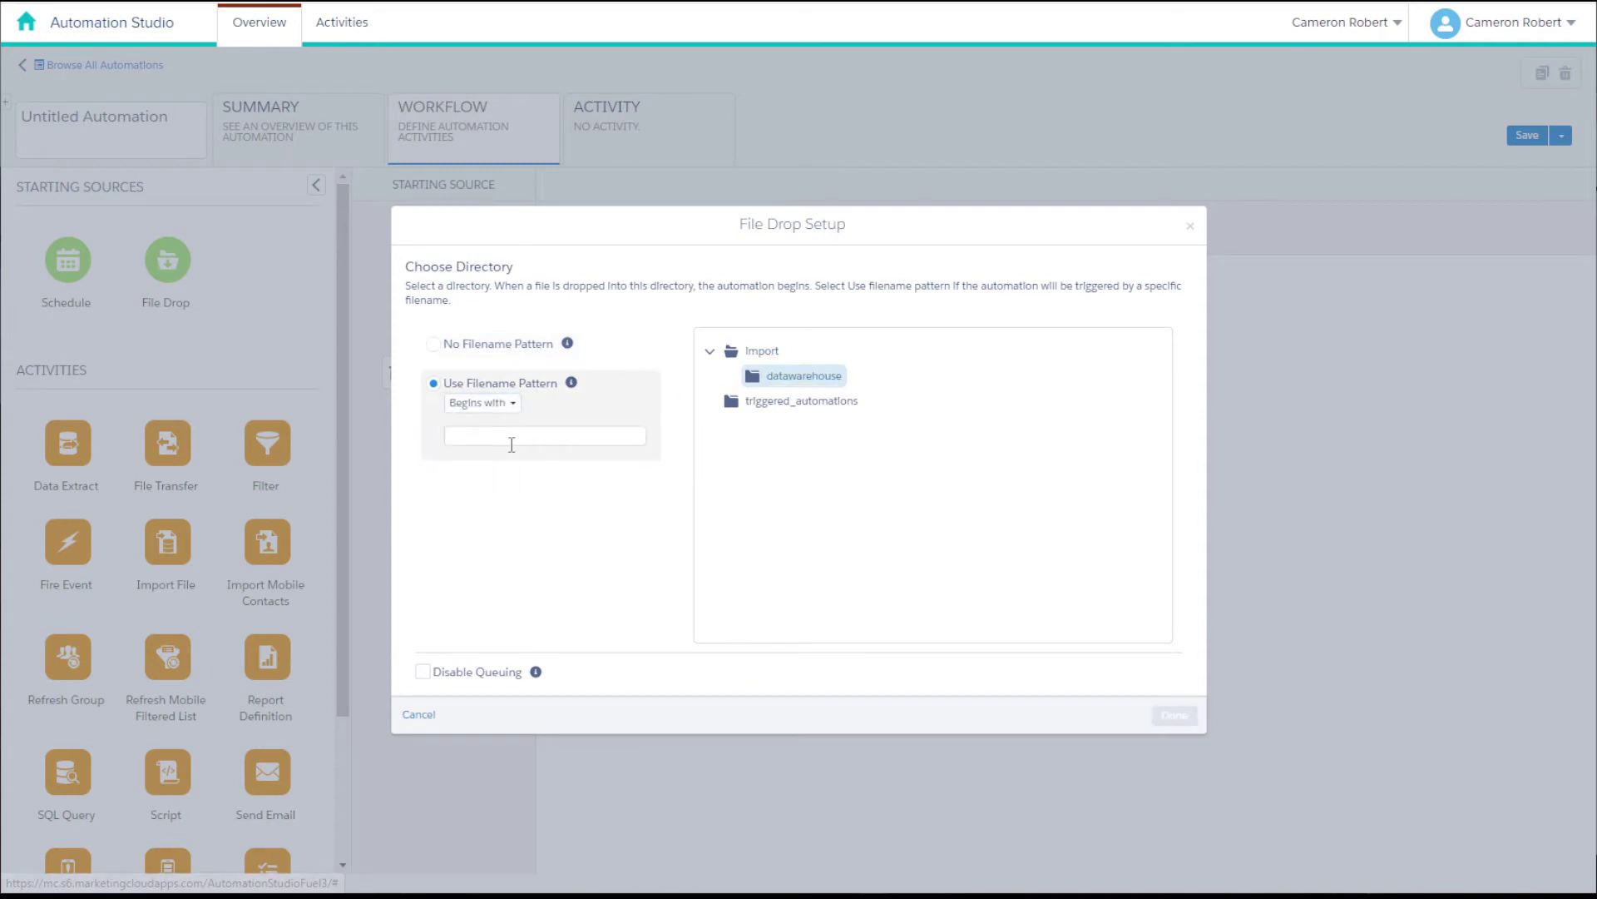
pyautogui.click(518, 444)
pyautogui.write('Data')
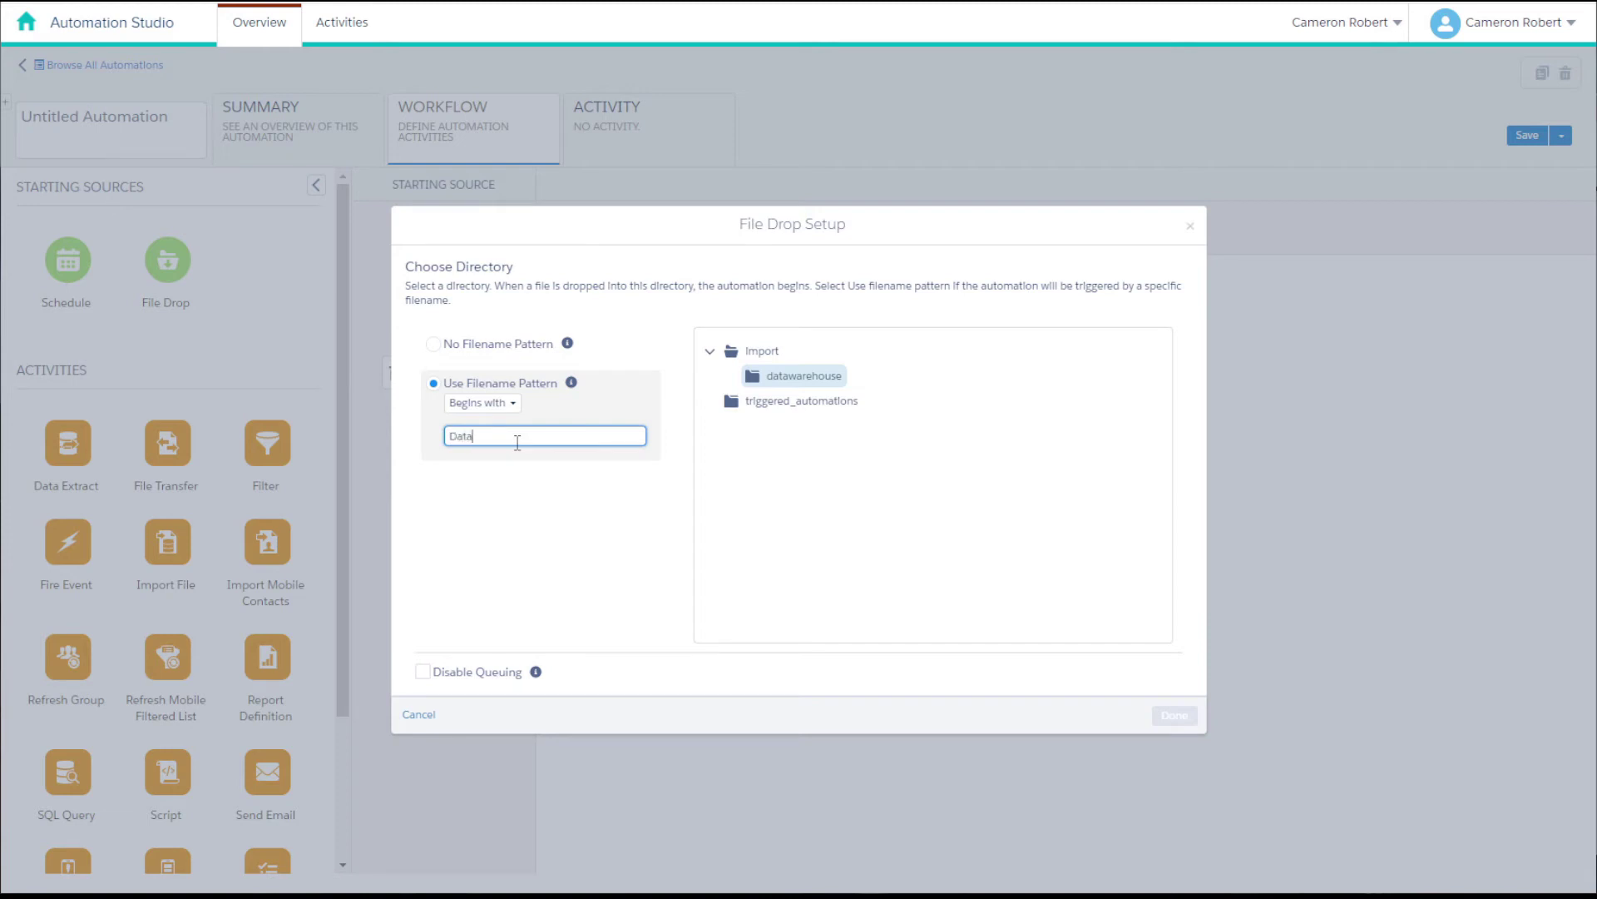
pyautogui.click(552, 502)
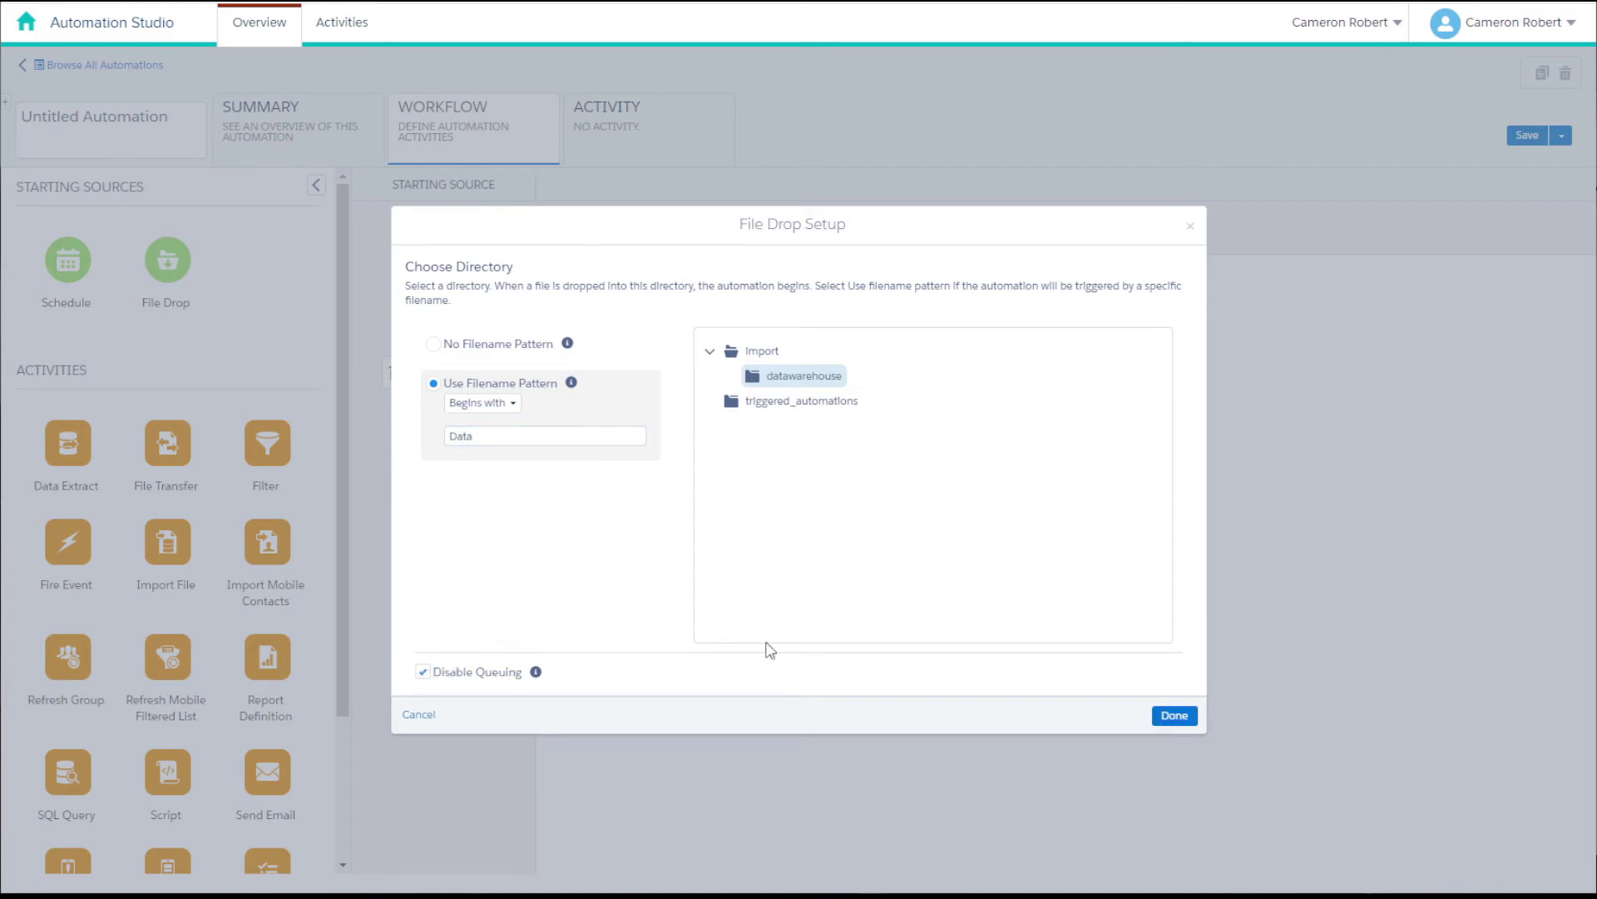
pyautogui.click(1173, 720)
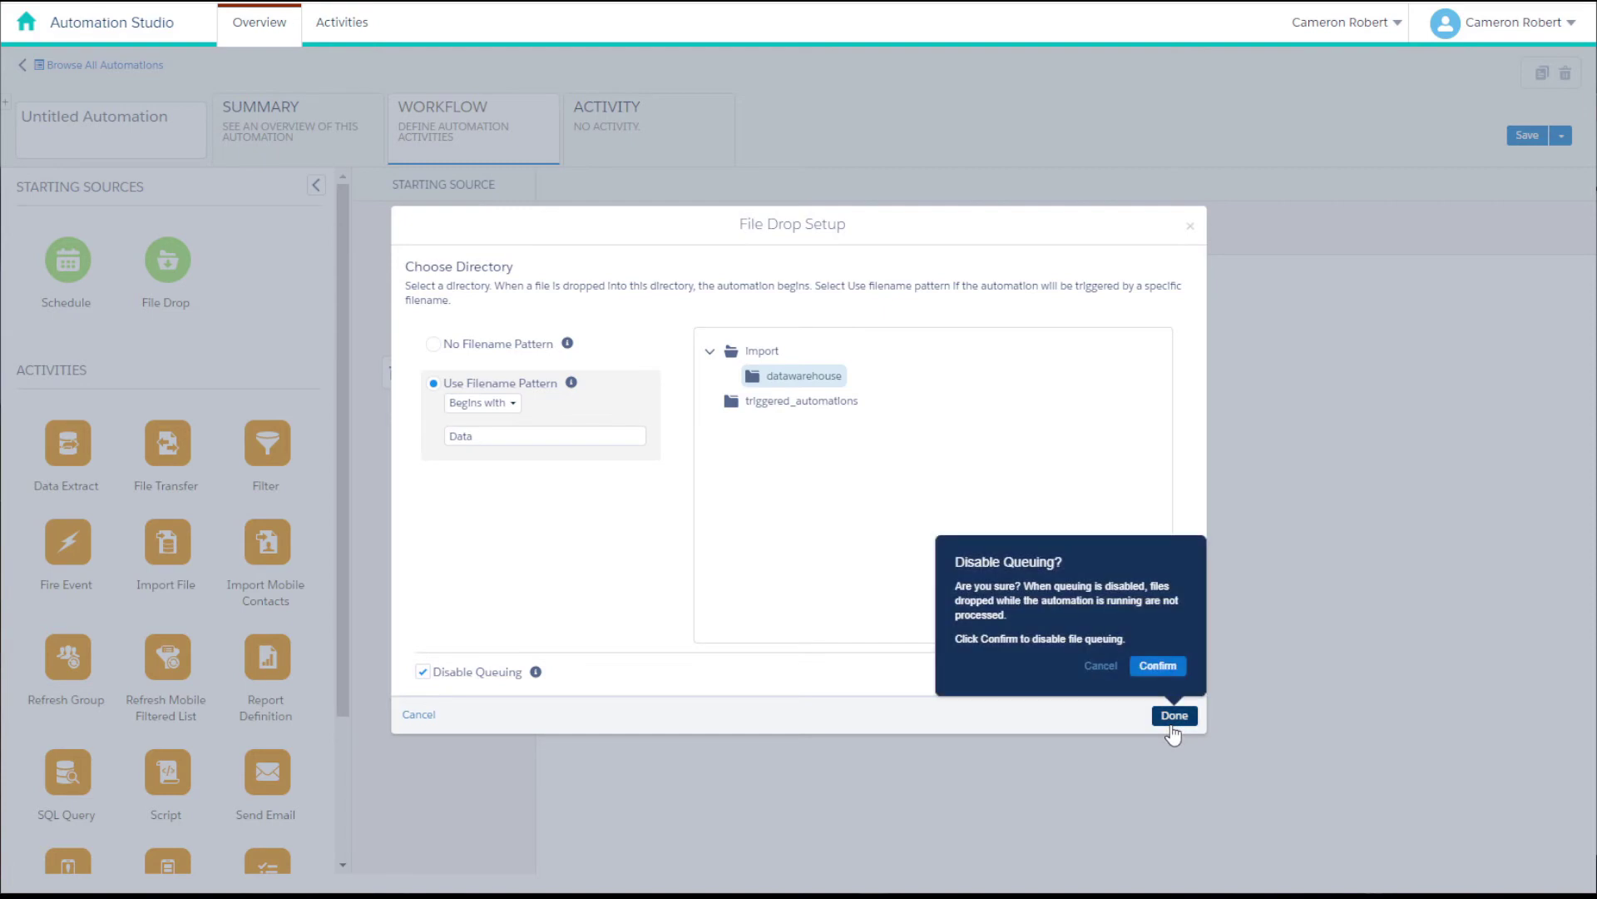
pyautogui.click(1158, 668)
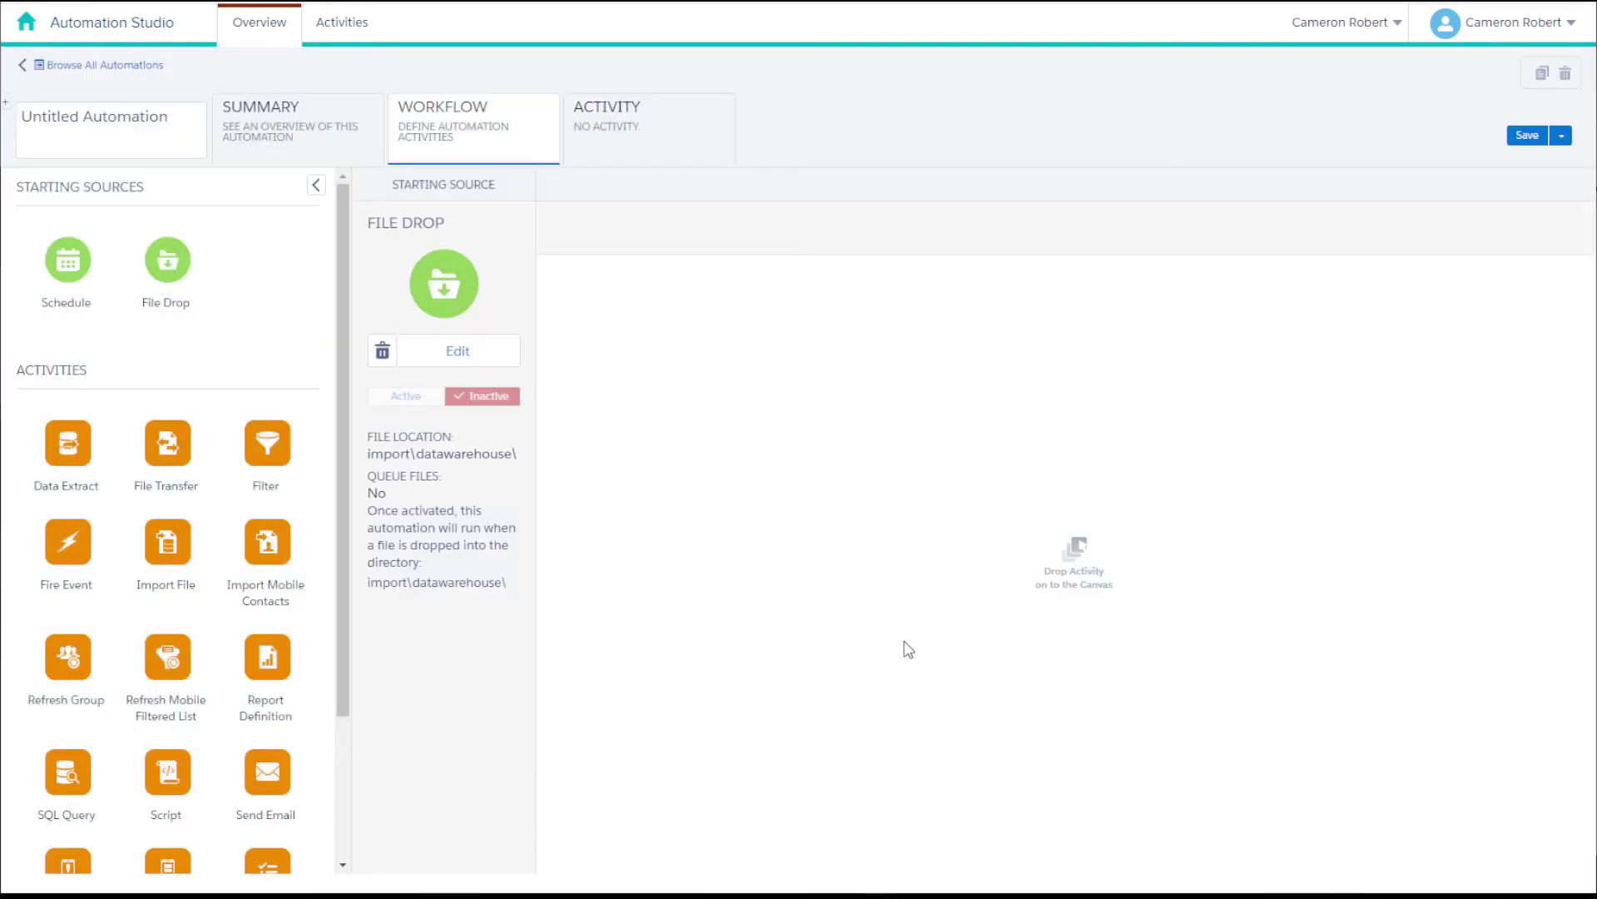
# - Add the existing Data Import file activity as the automation's step 1
pyautogui.moveTo(193, 526); pyautogui.dragTo(759, 439)
pyautogui.click(704, 365)
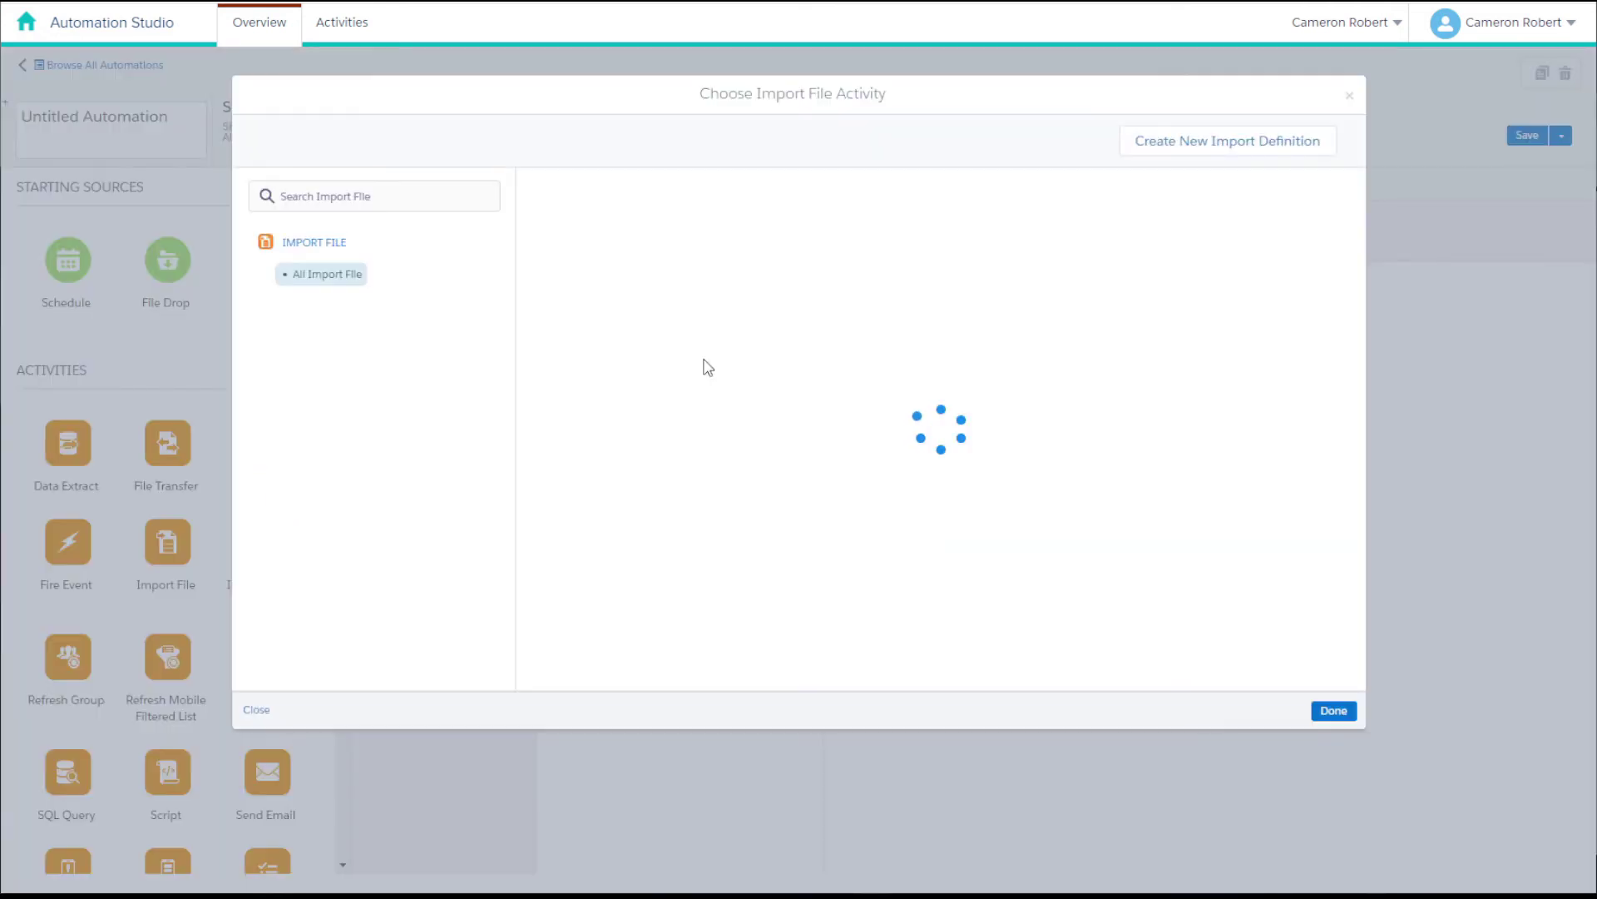
pyautogui.click(591, 222)
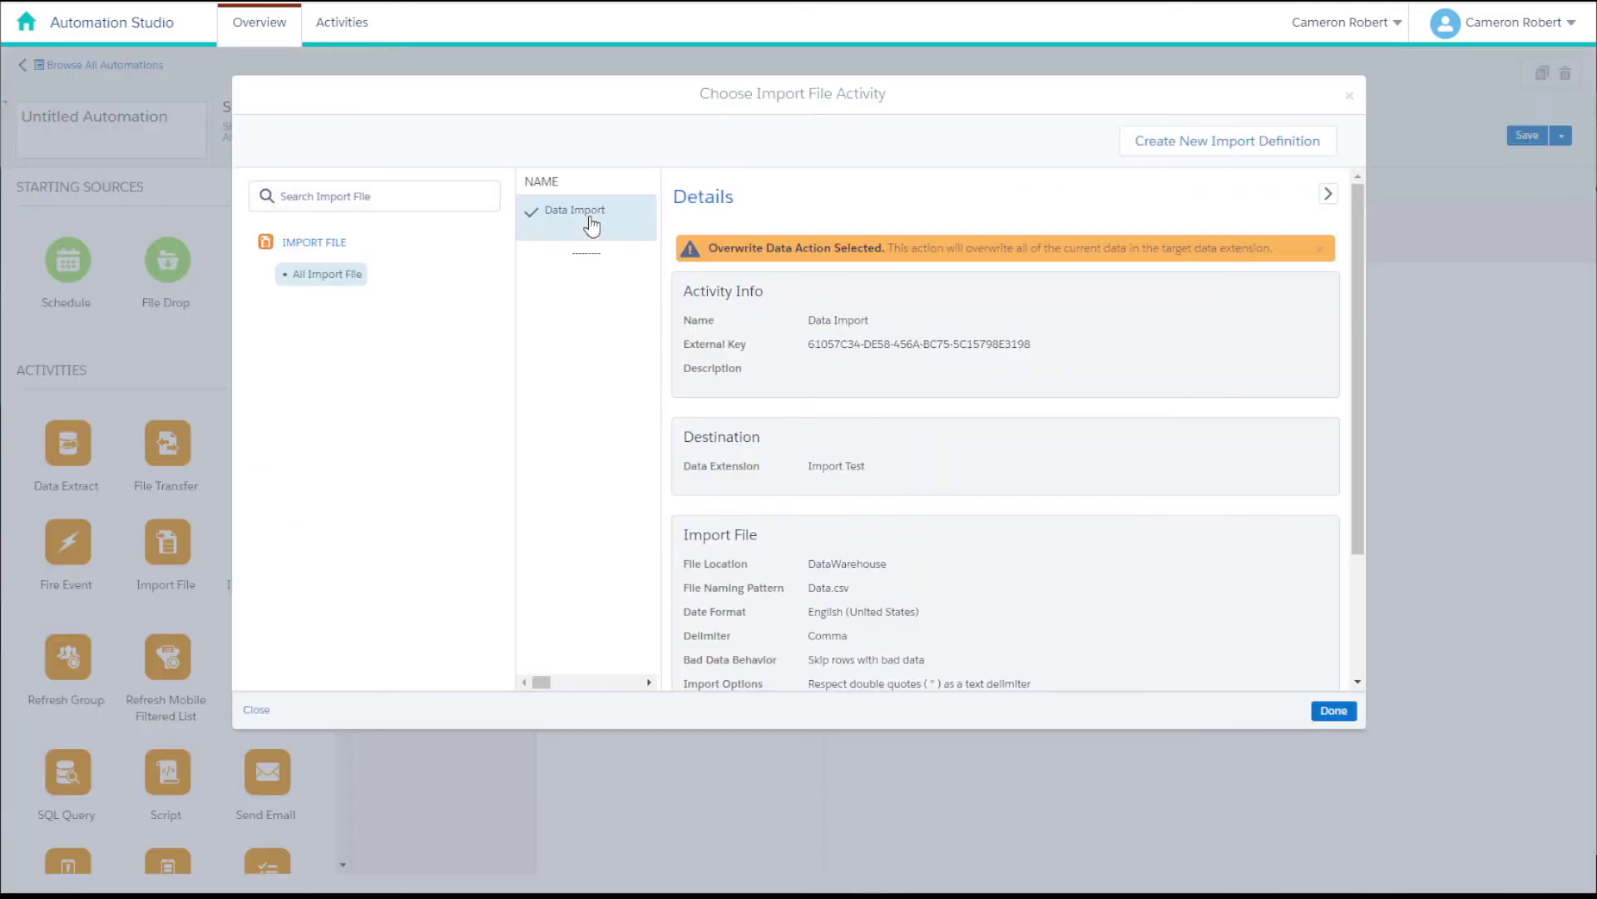
pyautogui.click(1333, 712)
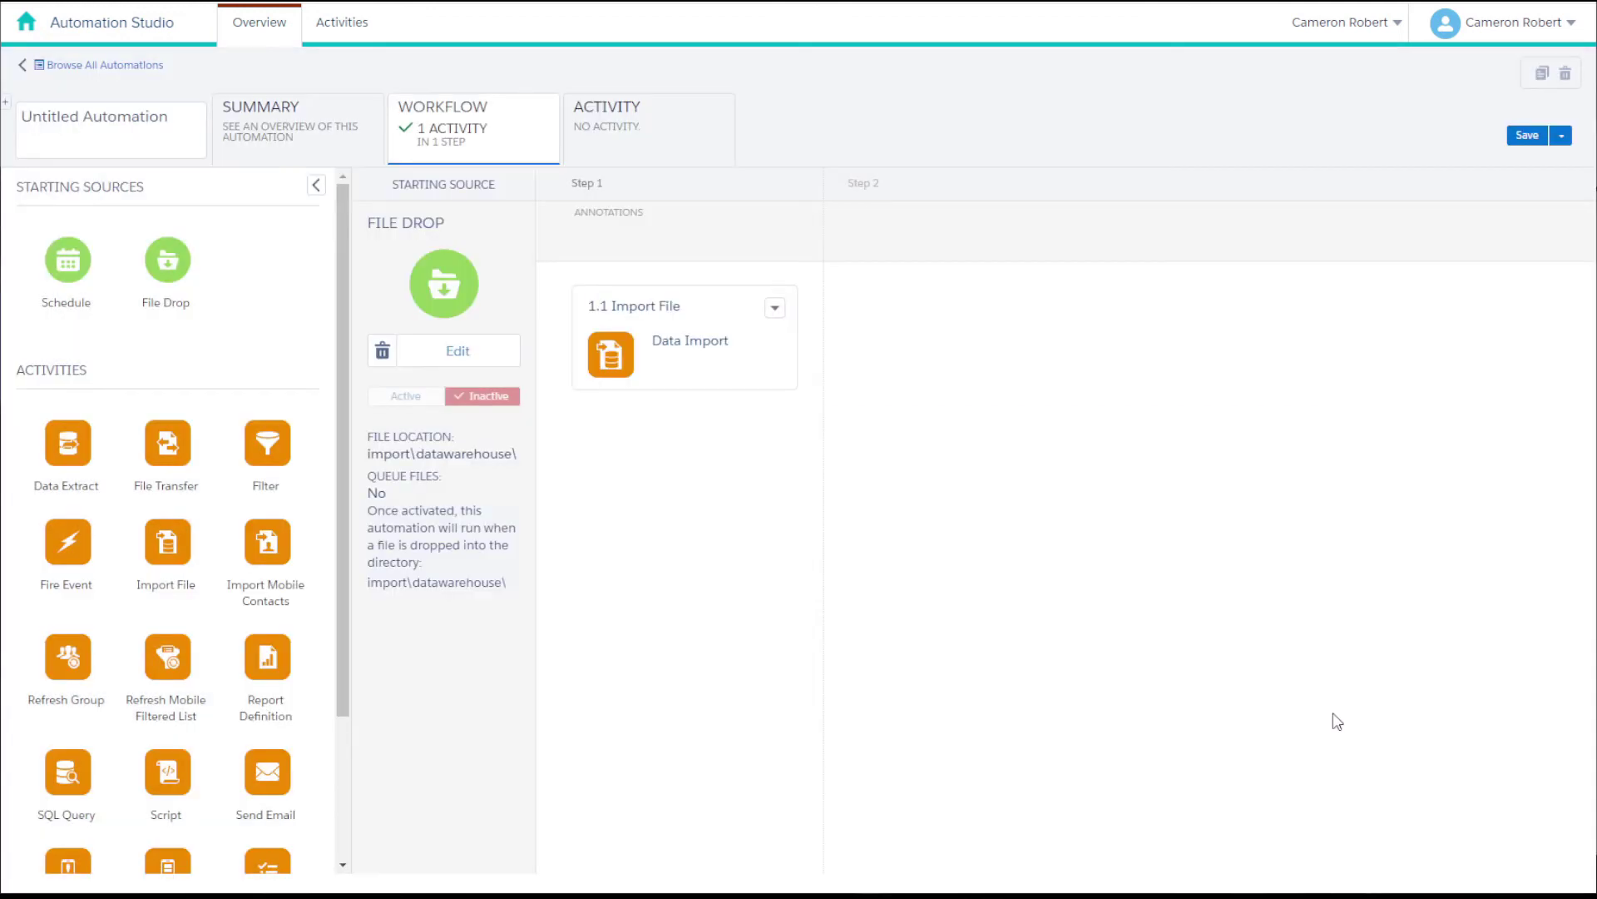
# - Save the automation with the name 'Test Import'
pyautogui.click(1525, 137)
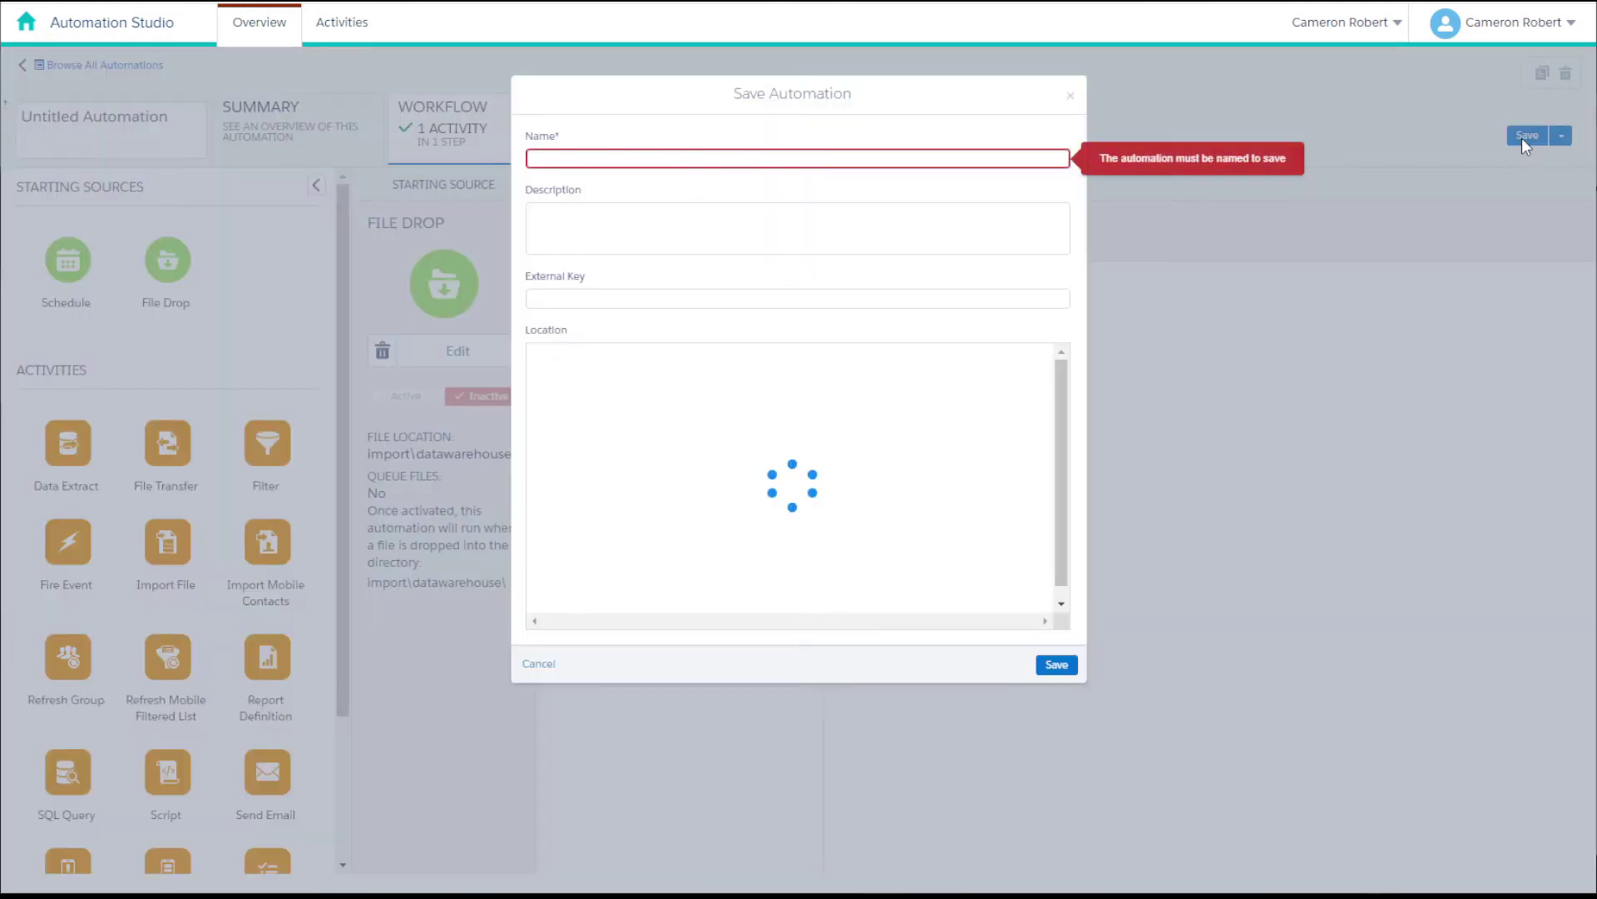
pyautogui.click(953, 160)
pyautogui.write('Test Import')
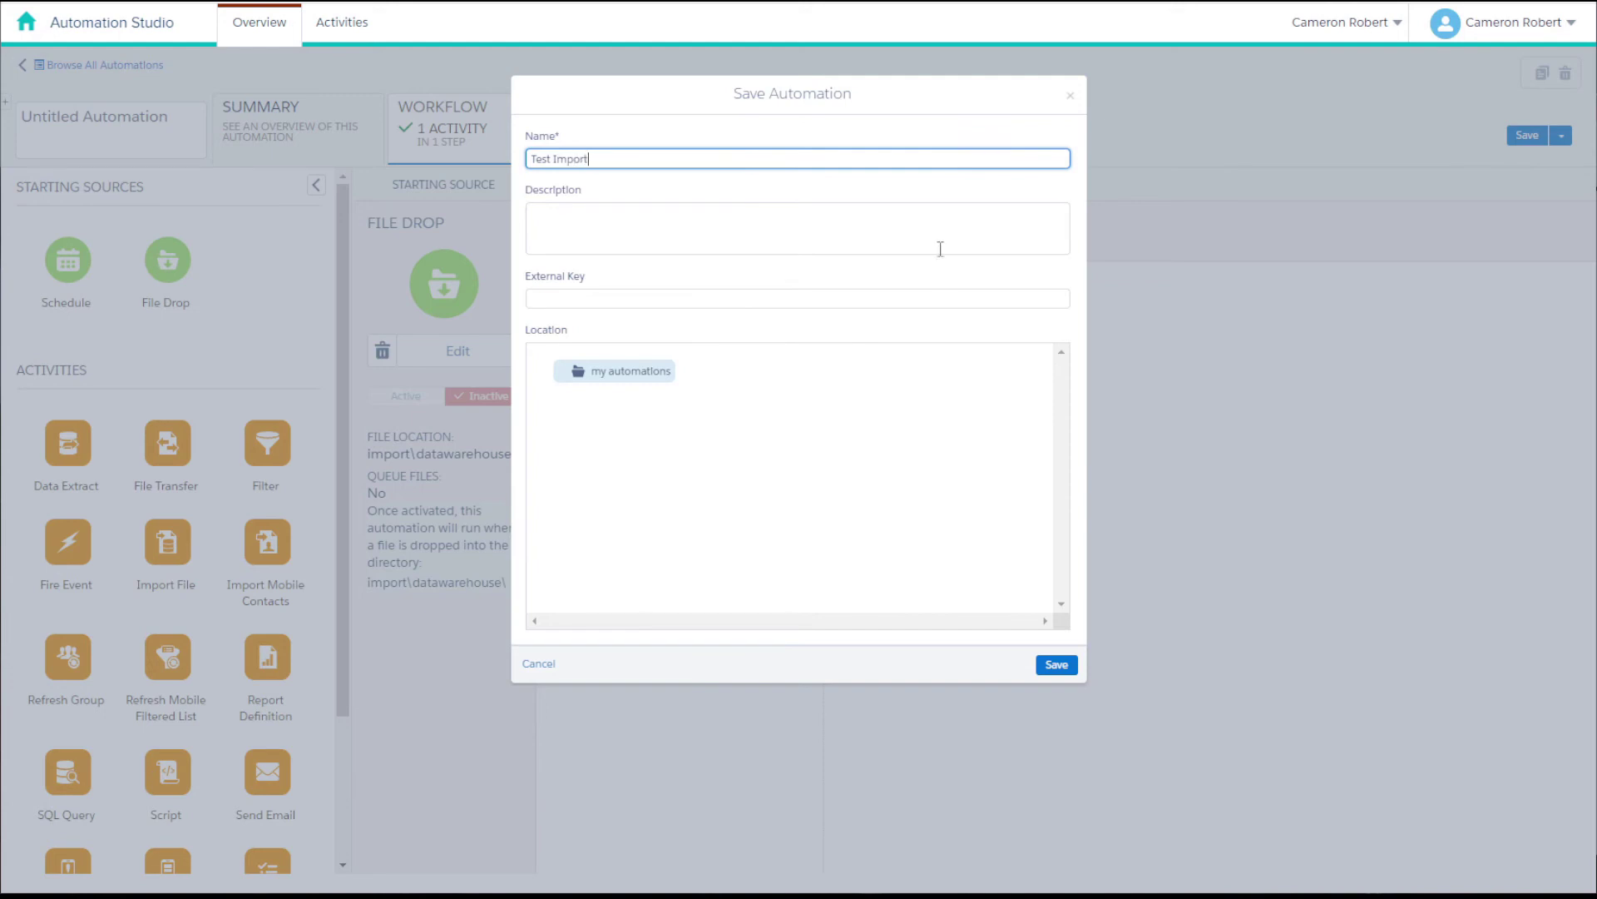
pyautogui.click(1063, 664)
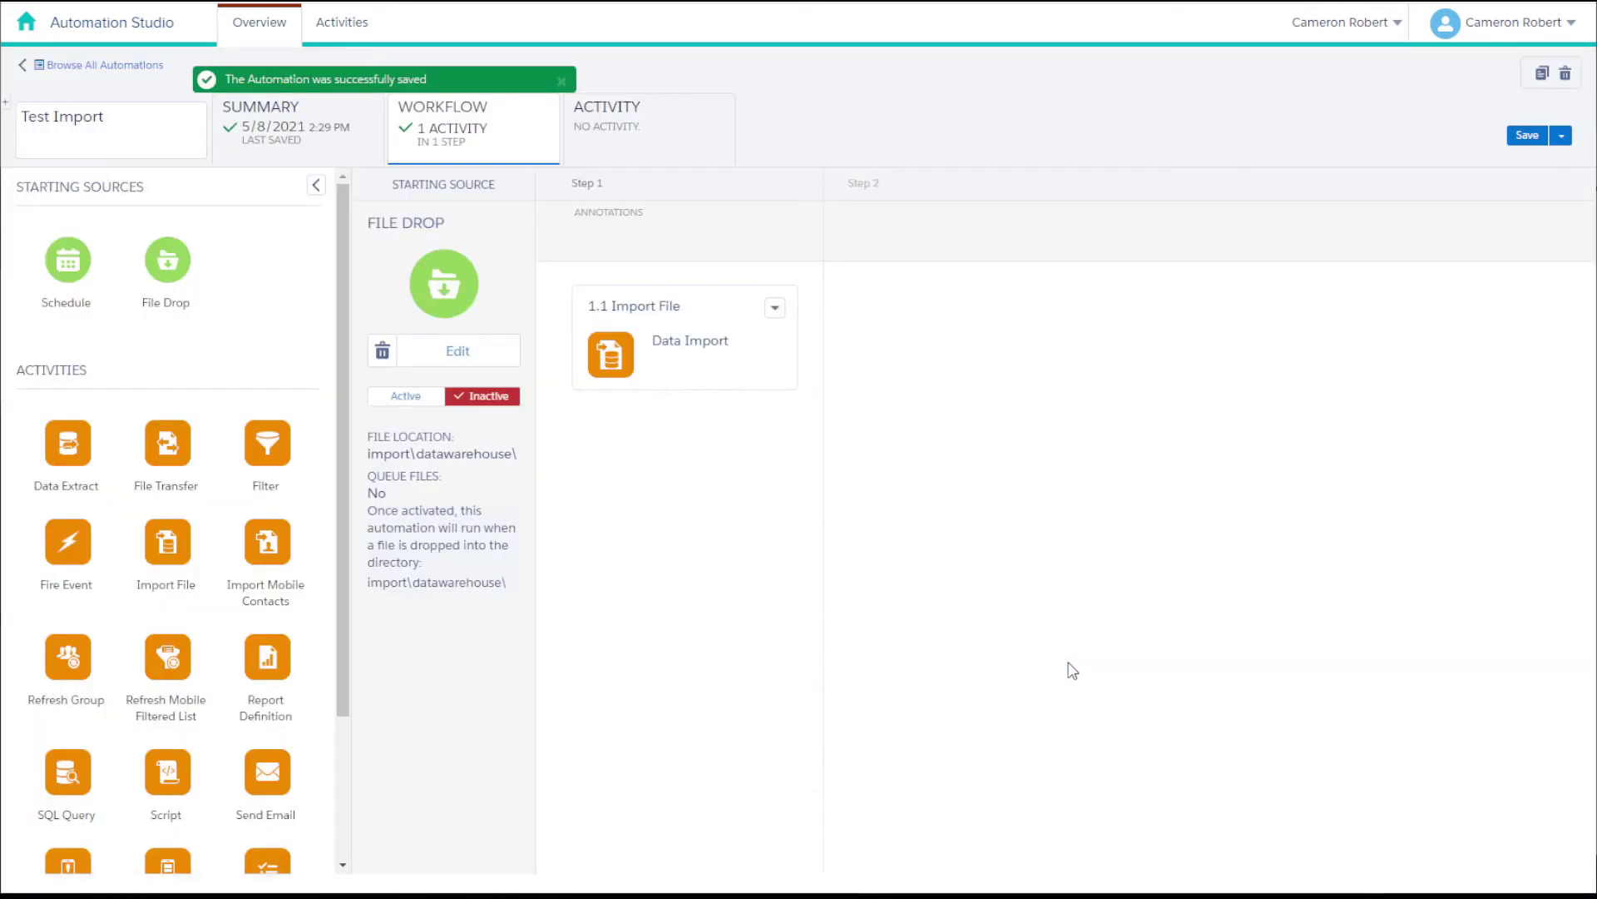
# - Activate the file drop immediately and save the active automation
pyautogui.click(406, 397)
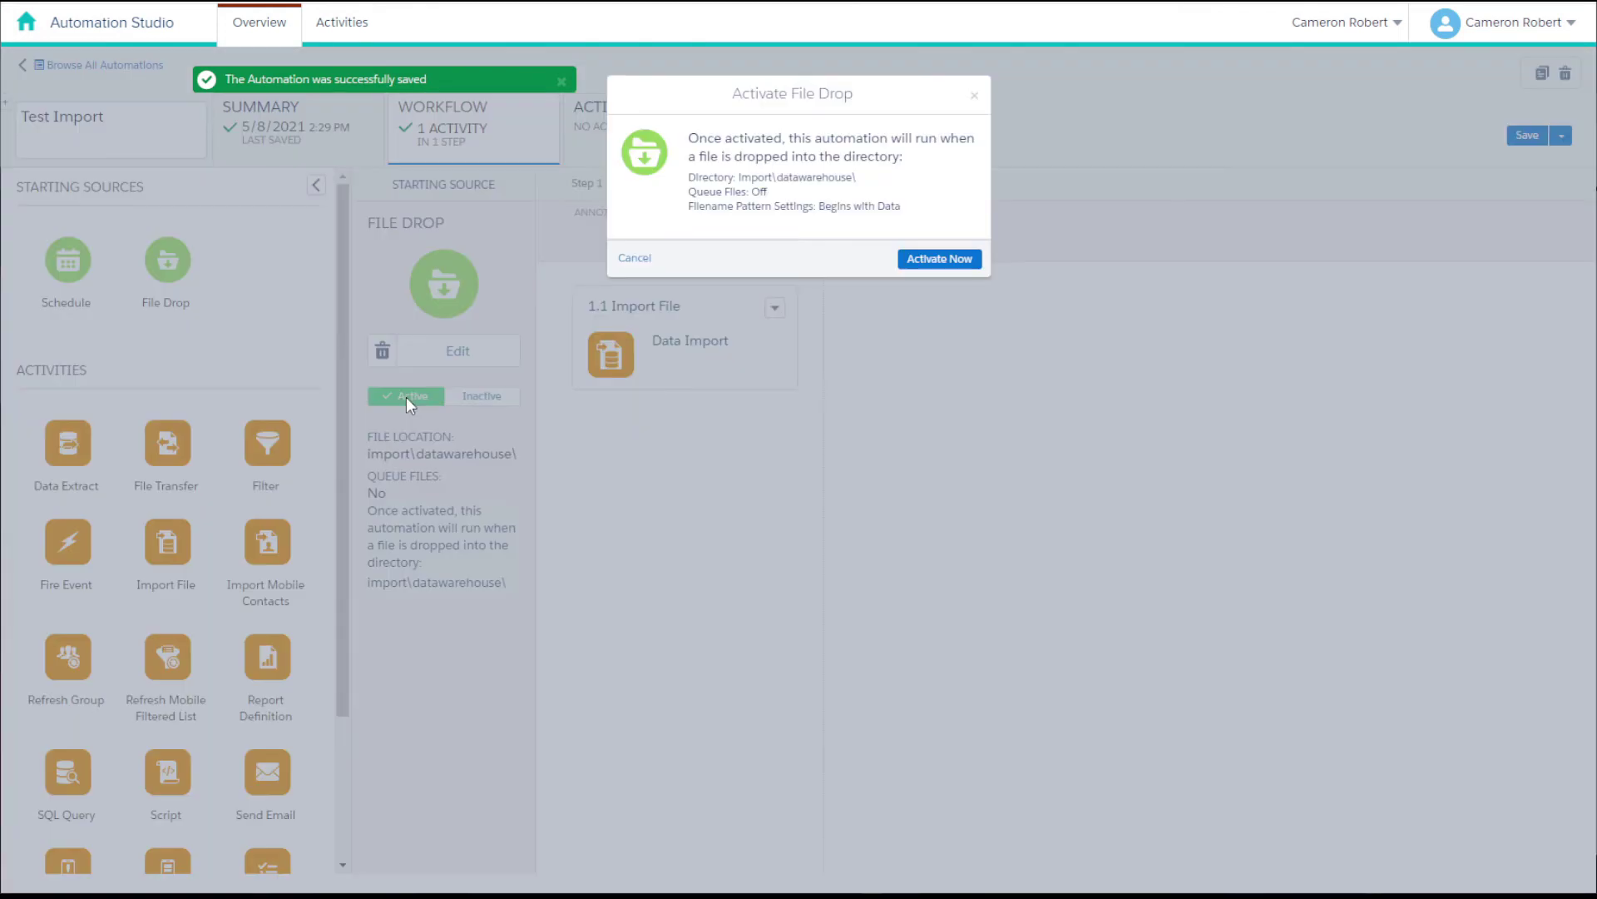
pyautogui.click(926, 262)
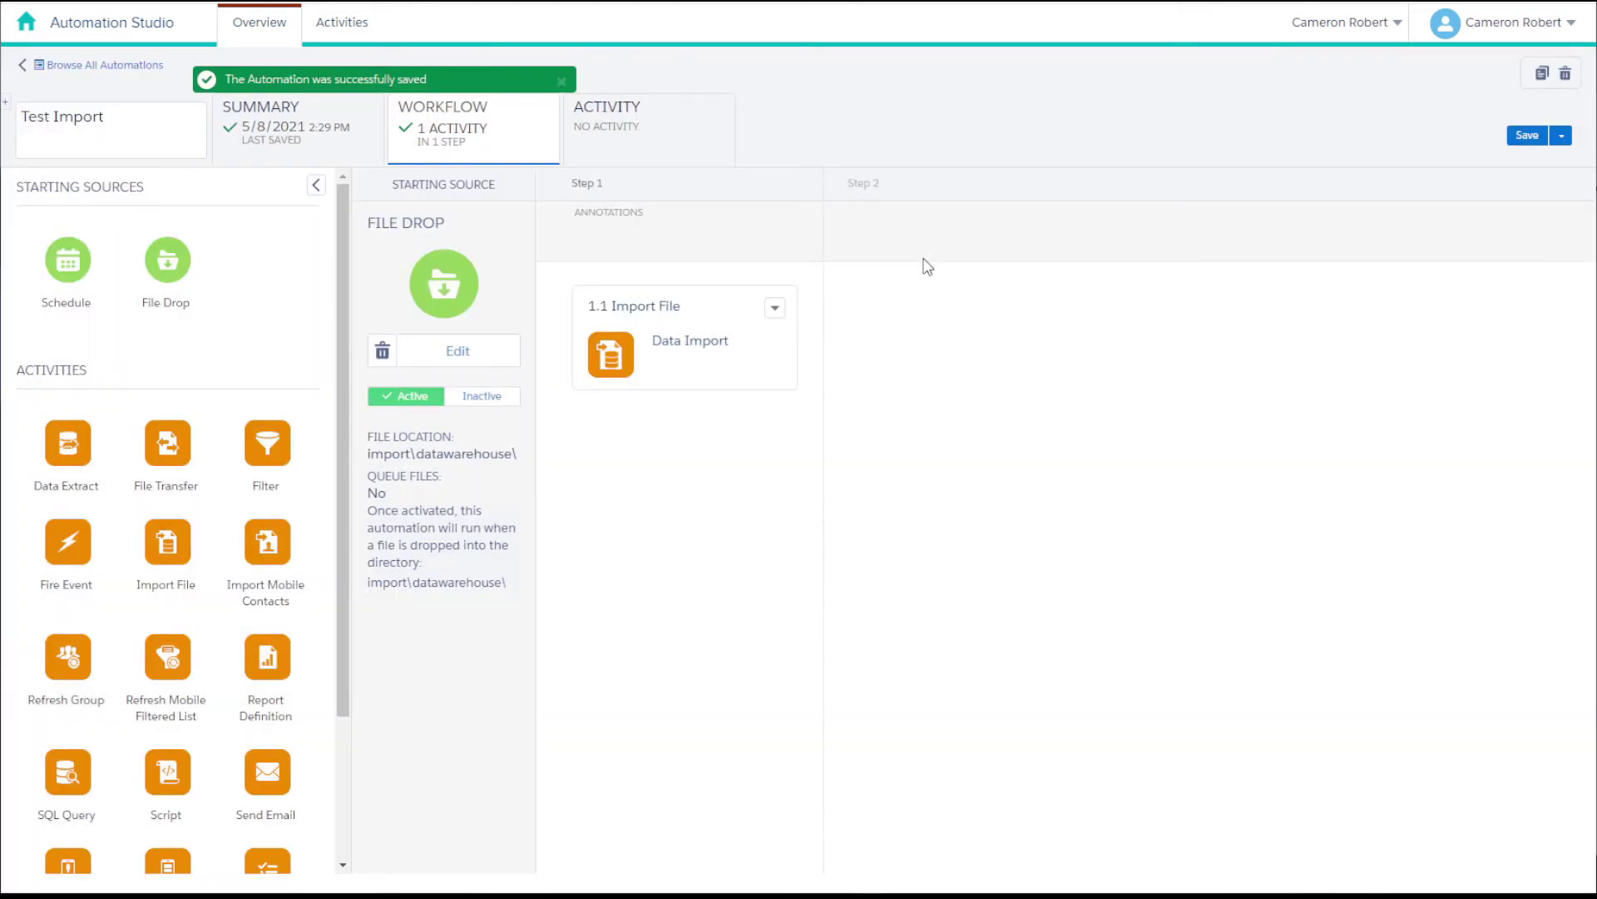
pyautogui.click(1527, 136)
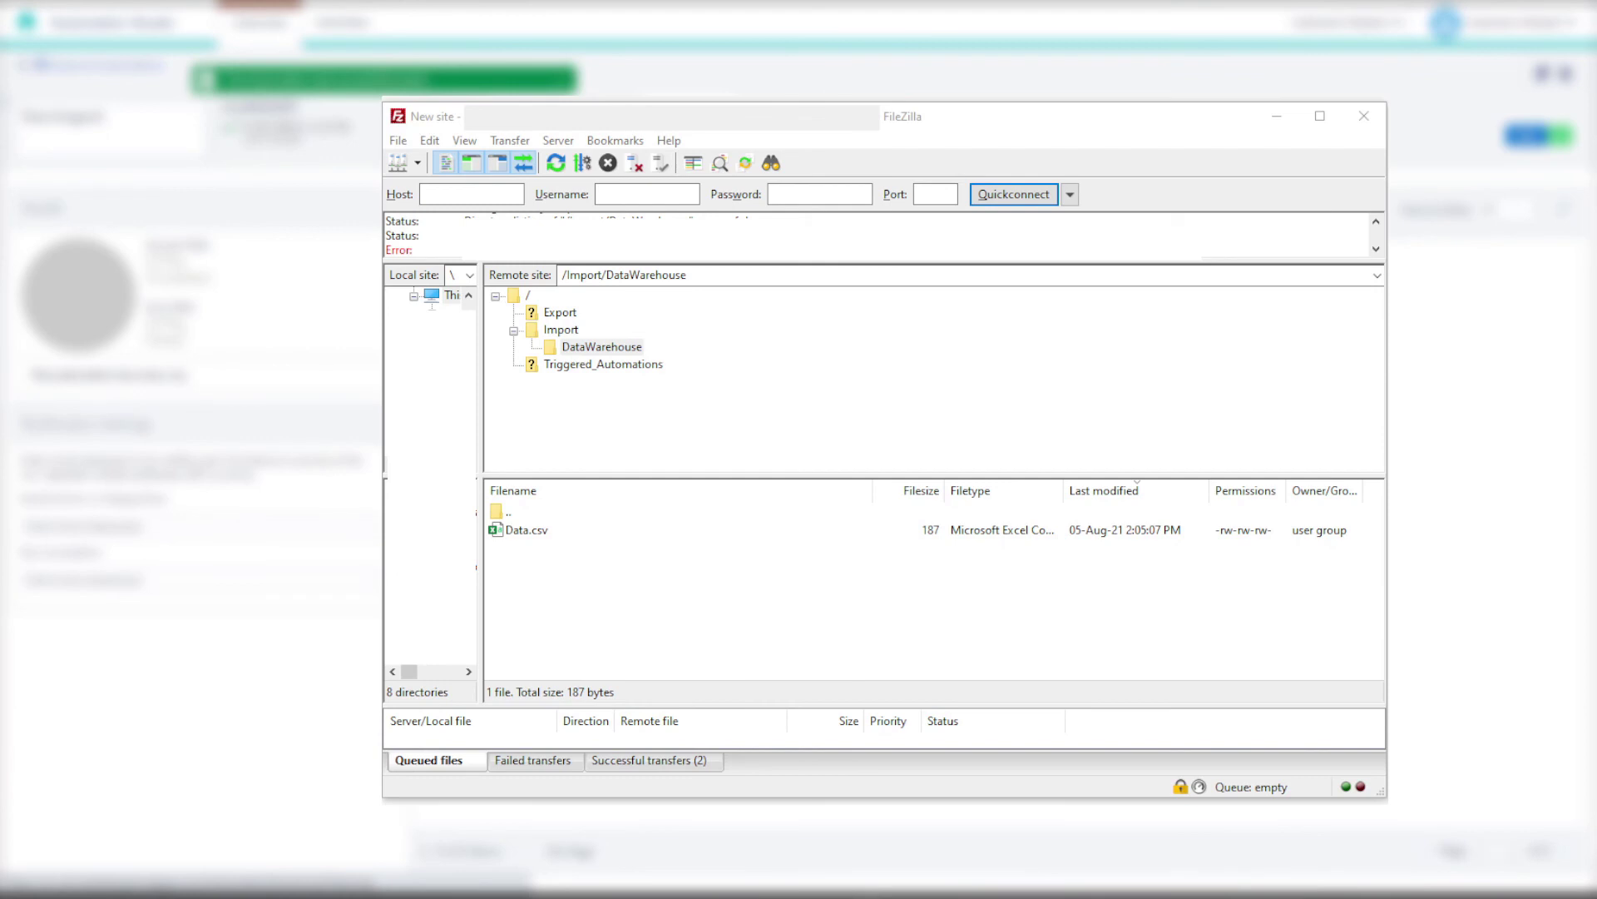
# - Upload Data.csv to /Import/DataWarehouse, overwriting the existing server copy
pyautogui.moveTo(1414, 582); pyautogui.dragTo(734, 616)
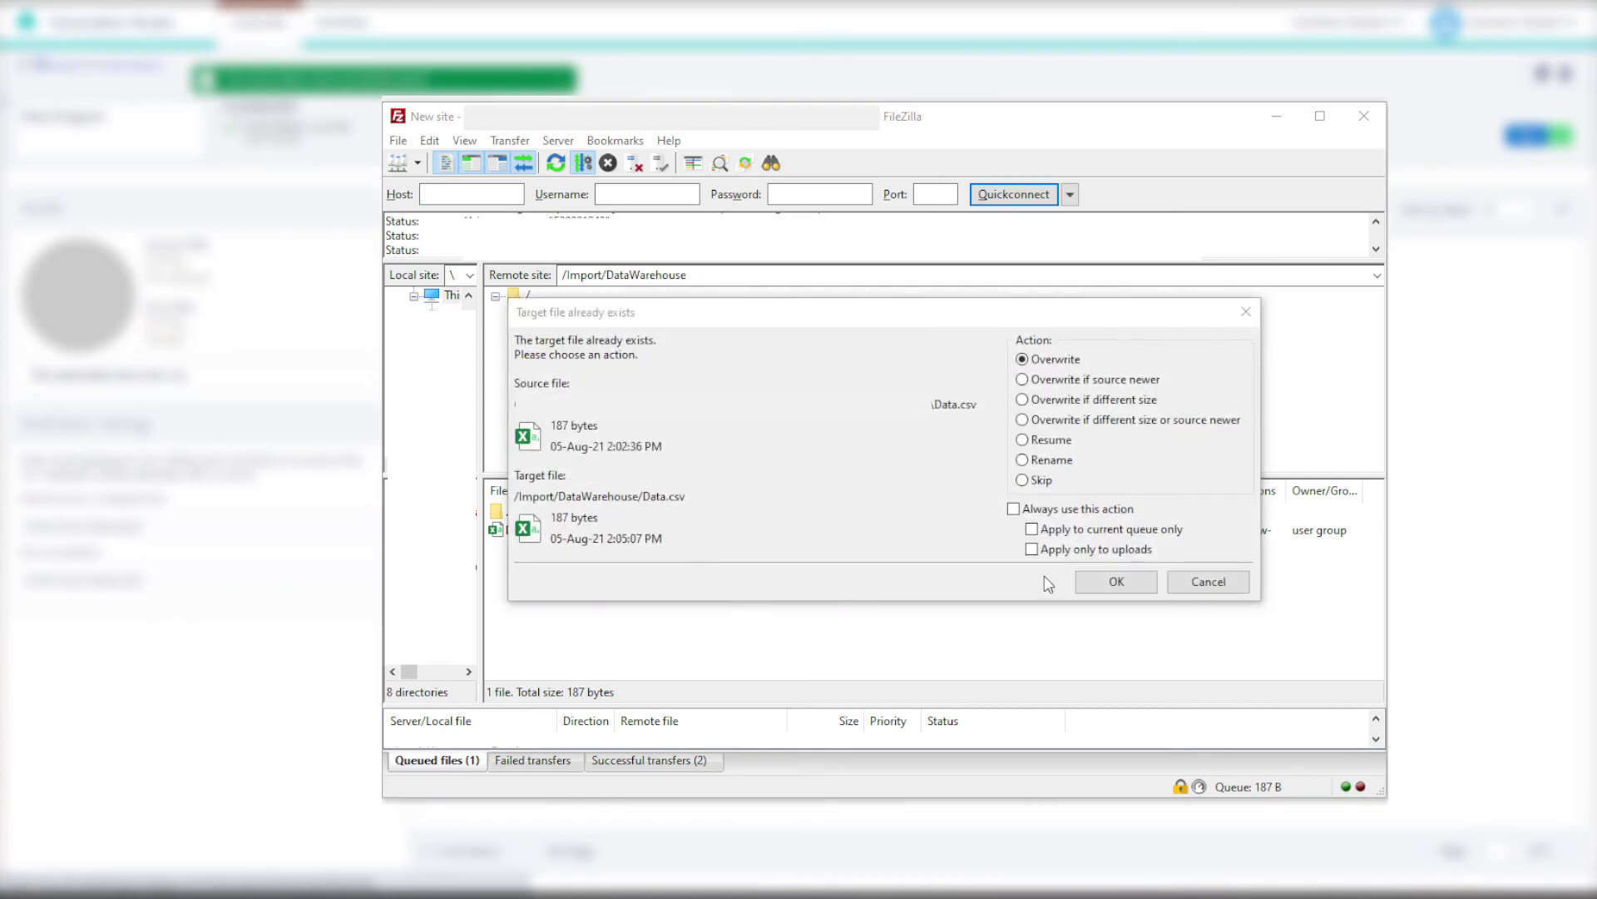
pyautogui.click(1116, 582)
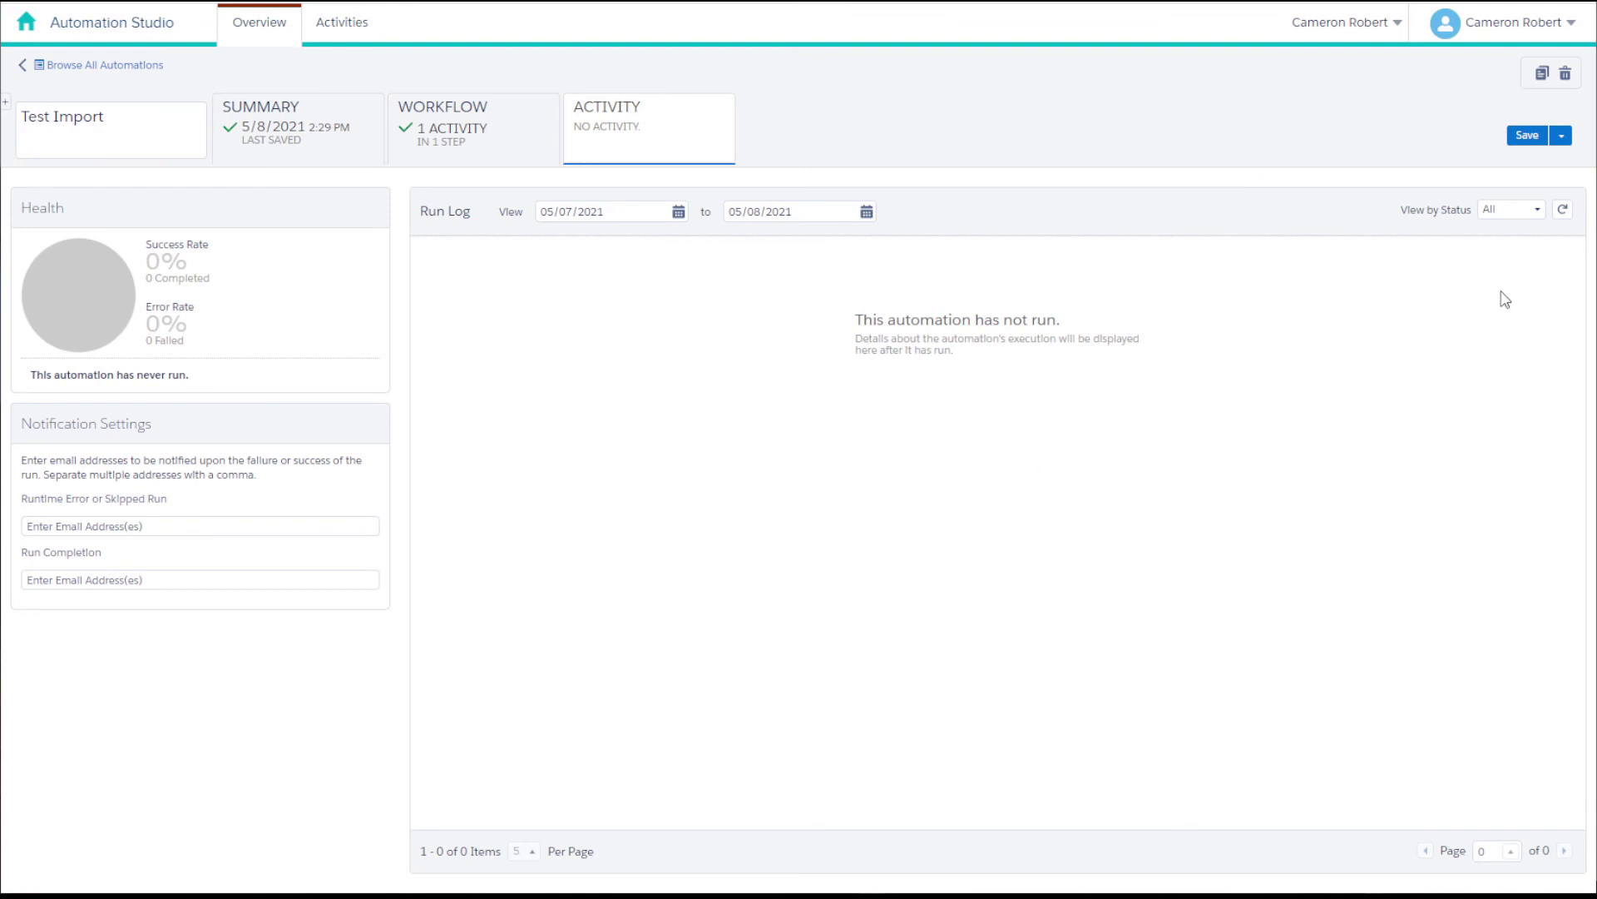
# - Refresh Test Import's Run Log to show the completed 2:30 PM run
pyautogui.click(1563, 210)
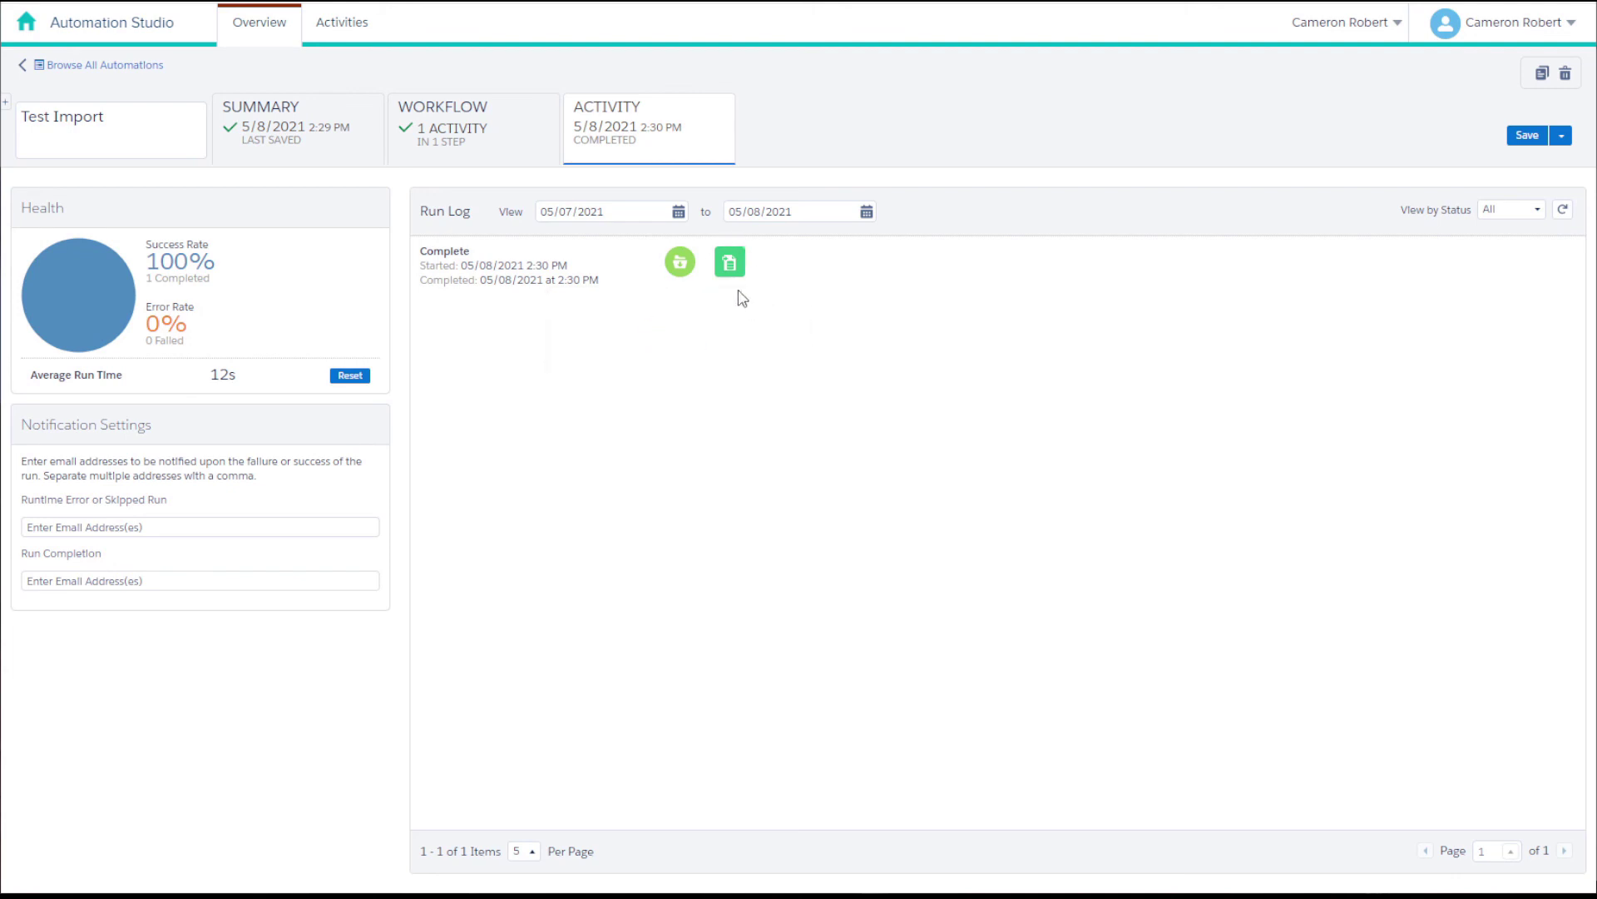
pyautogui.moveTo(736, 280)
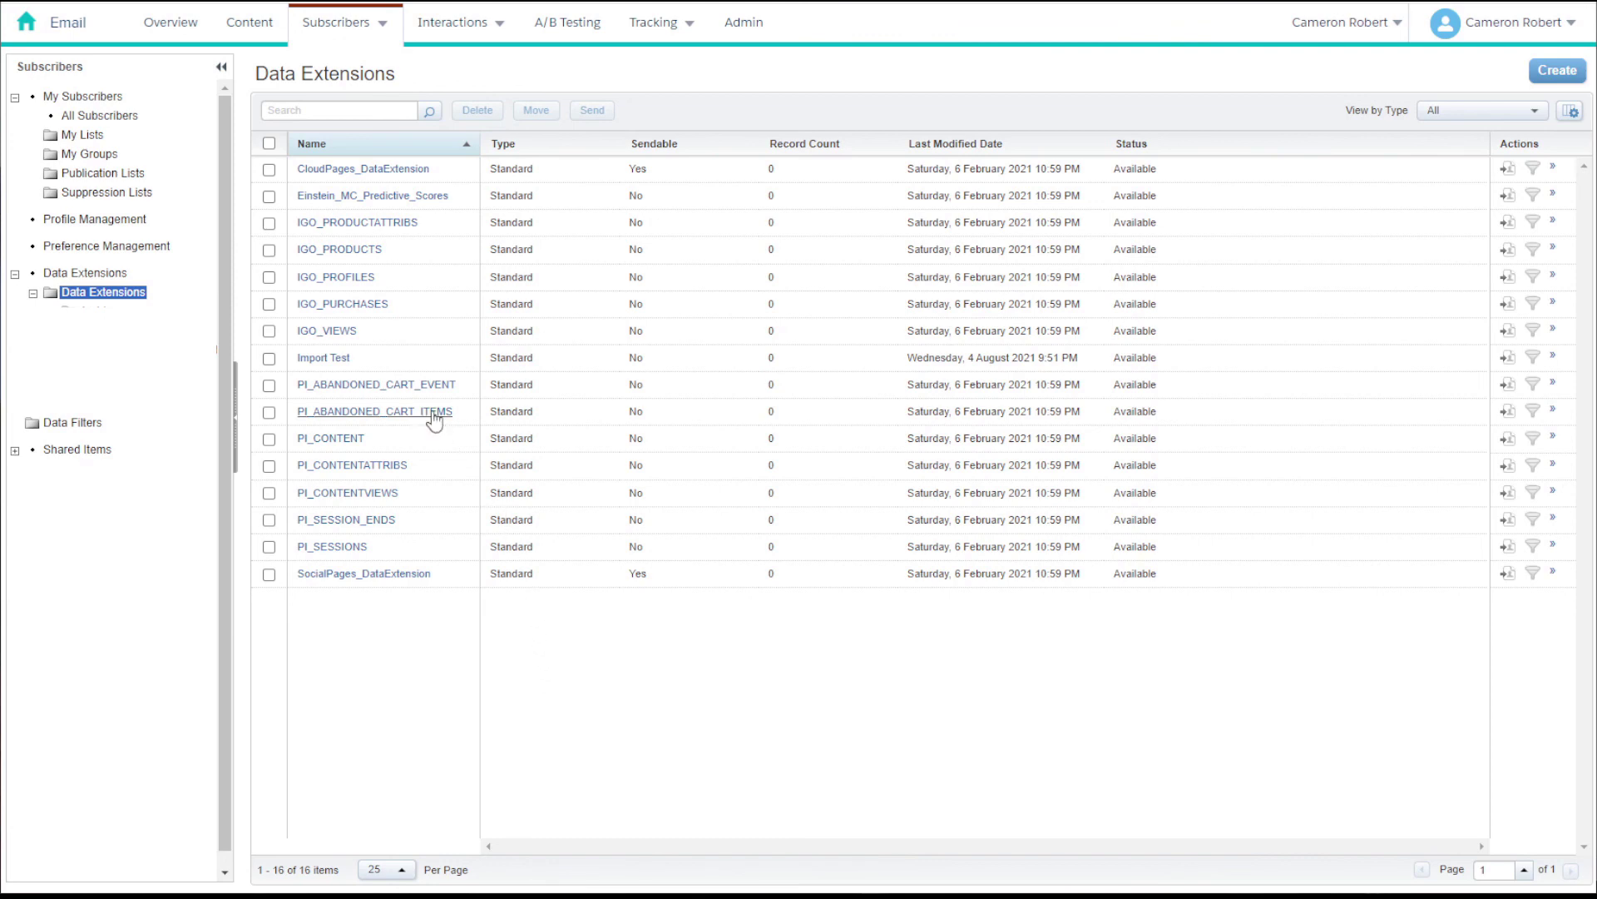
# - Open the Import Test data extension's Records, listing the 12 imported rows
pyautogui.click(333, 358)
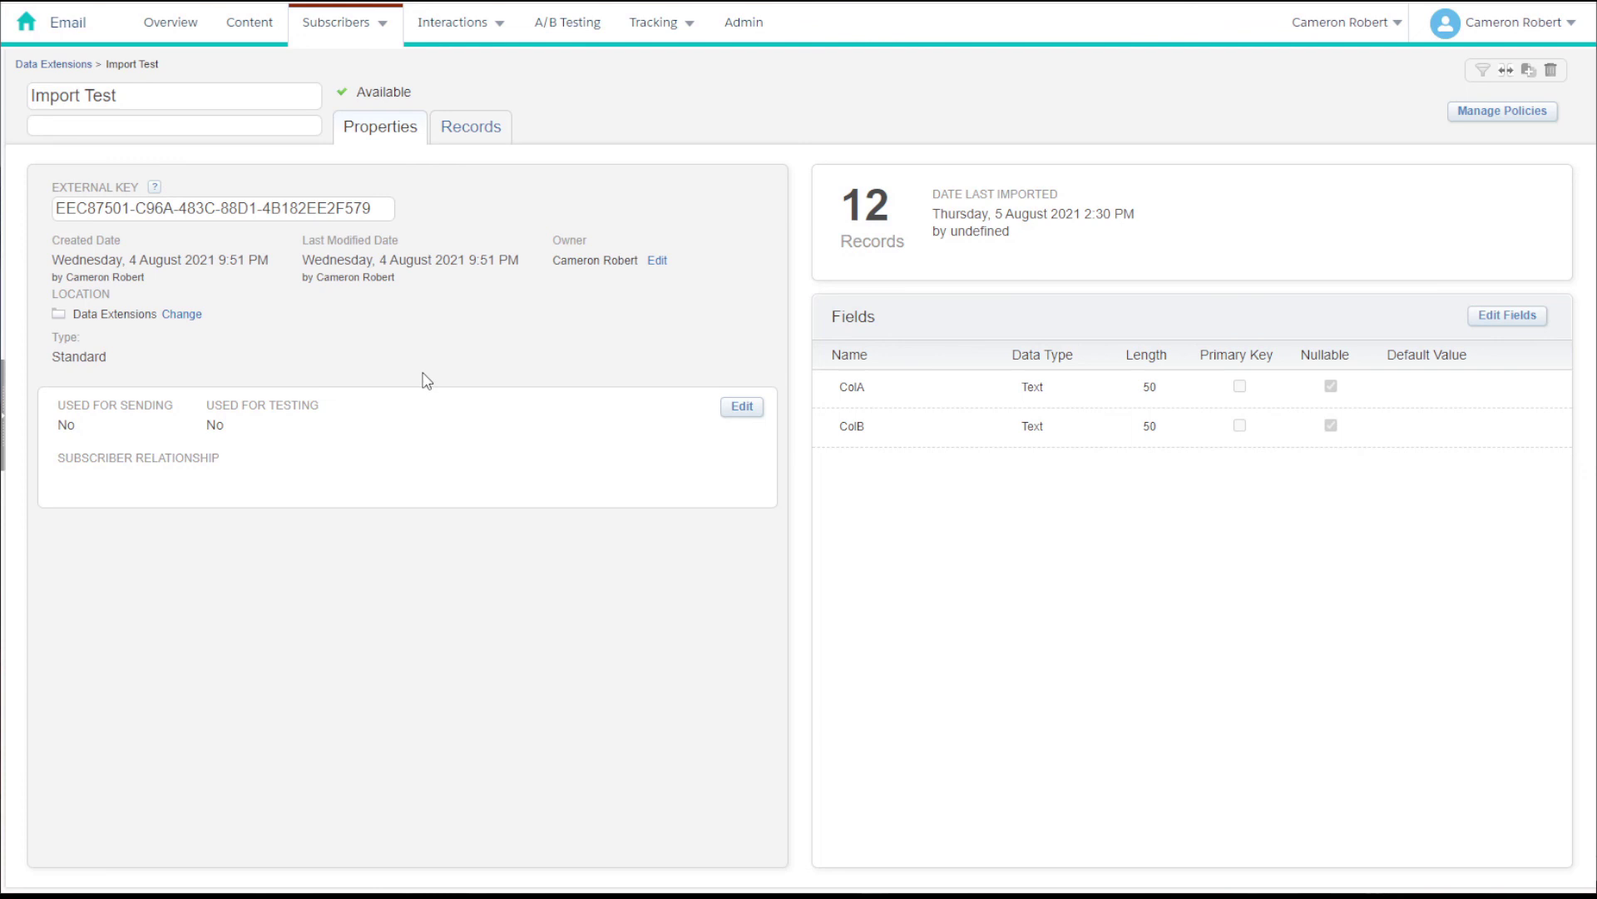
pyautogui.click(476, 132)
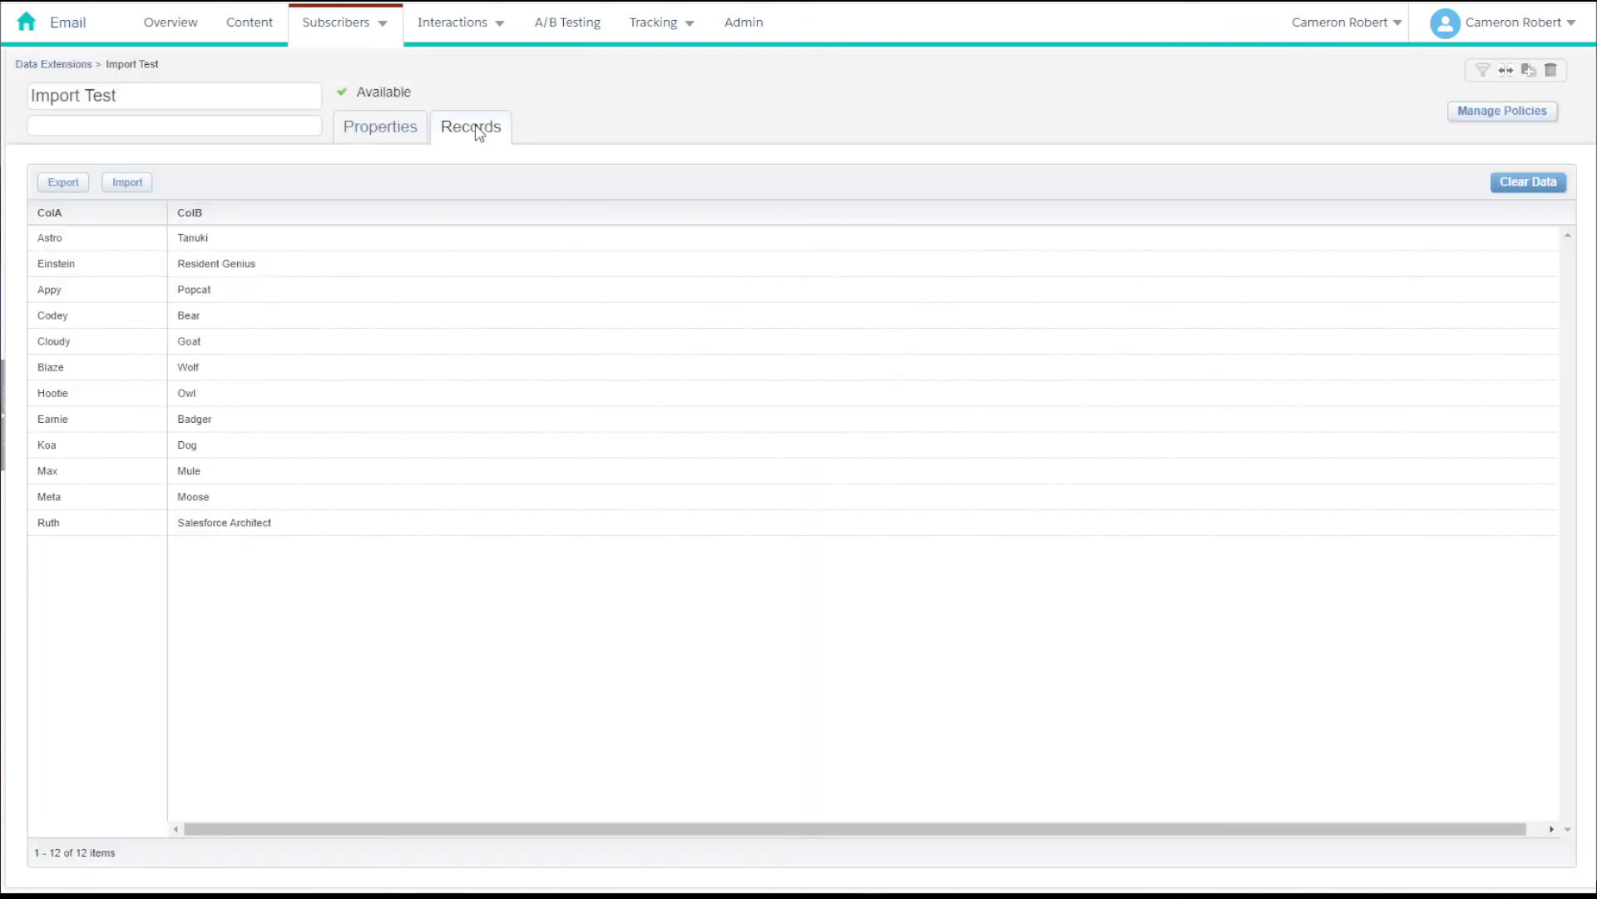